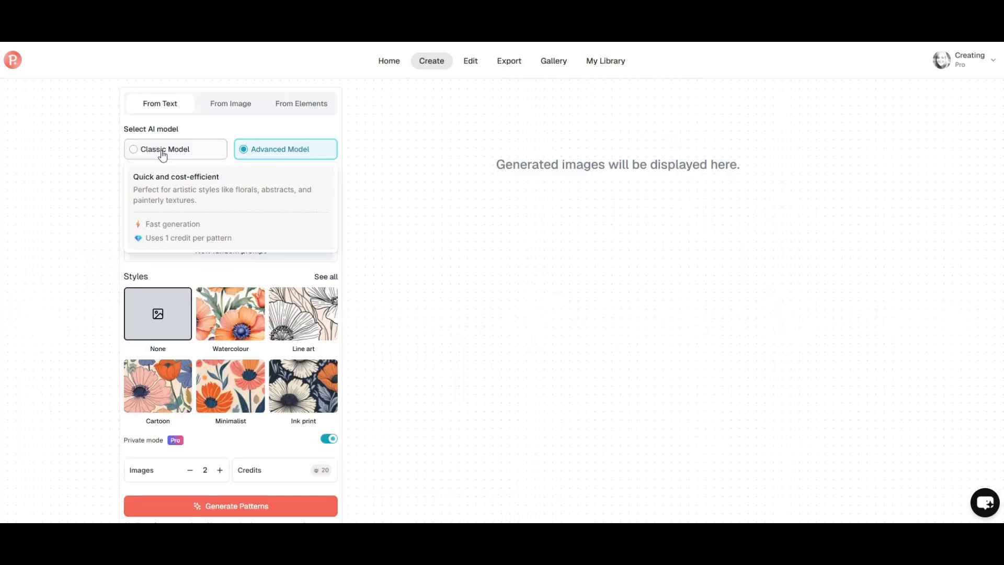
Browse the full list of available pattern styles and close it without choosing one
{"action": "mouse_move", "coordinate": [307, 156]}
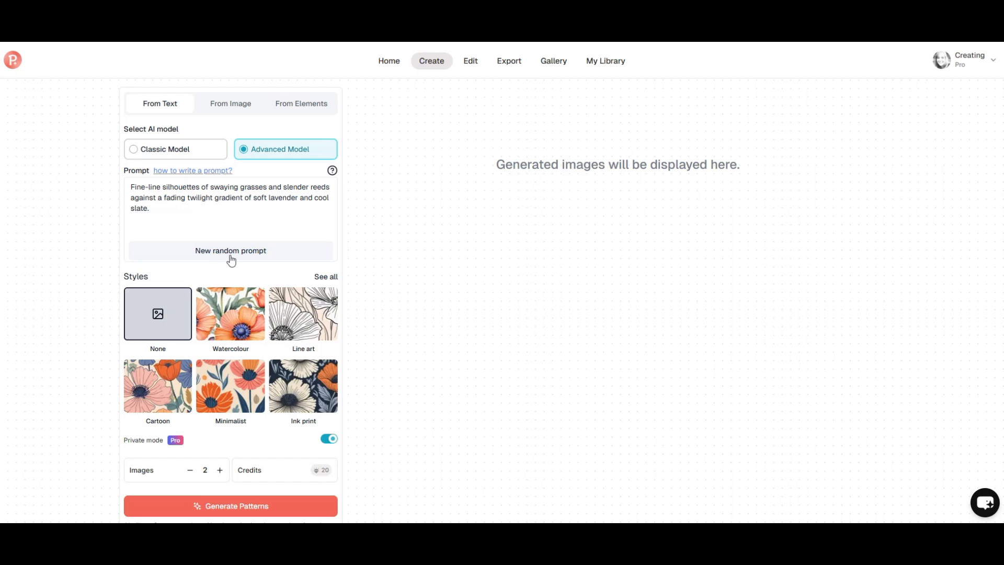
{"action": "left_click", "coordinate": [326, 276]}
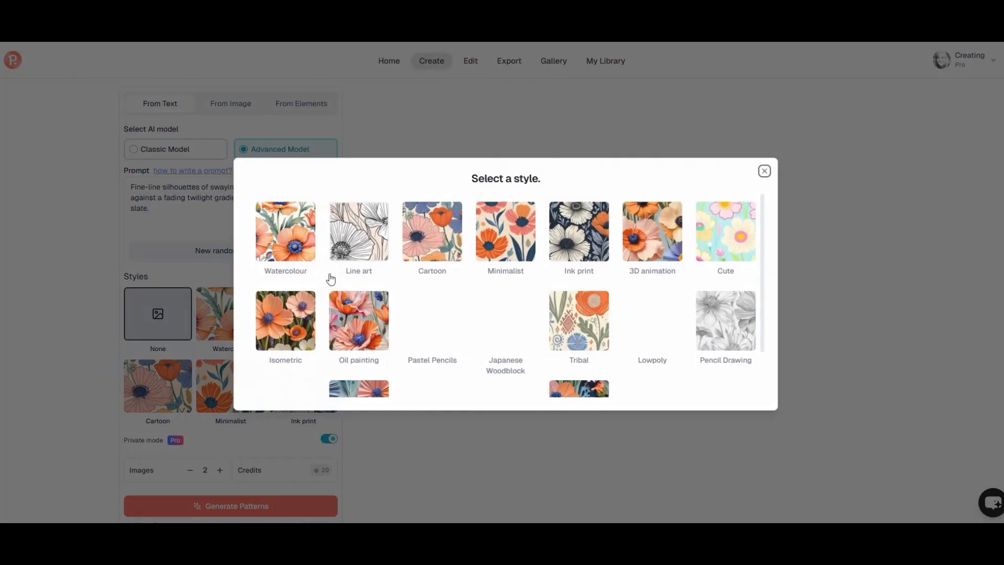
{"action": "scroll", "coordinate": [734, 291], "scroll_direction": "down", "scroll_amount": 1}
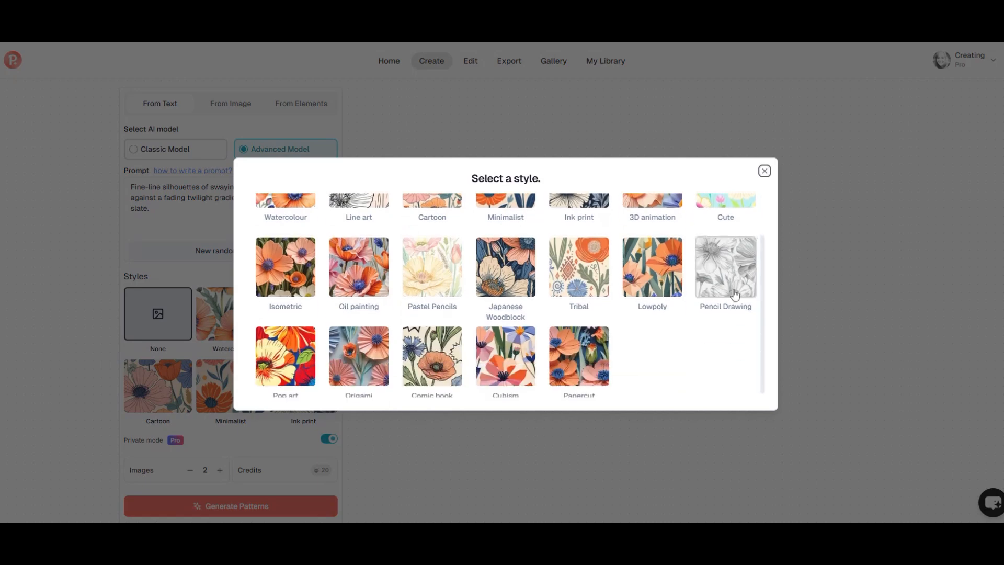
{"action": "scroll", "coordinate": [735, 297], "scroll_direction": "up", "scroll_amount": 1}
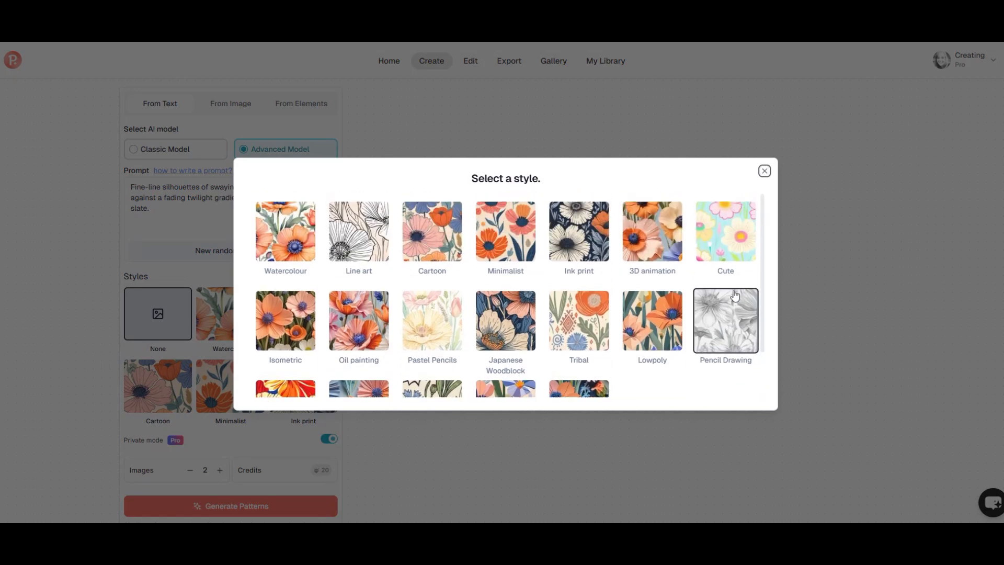
{"action": "left_click", "coordinate": [765, 171]}
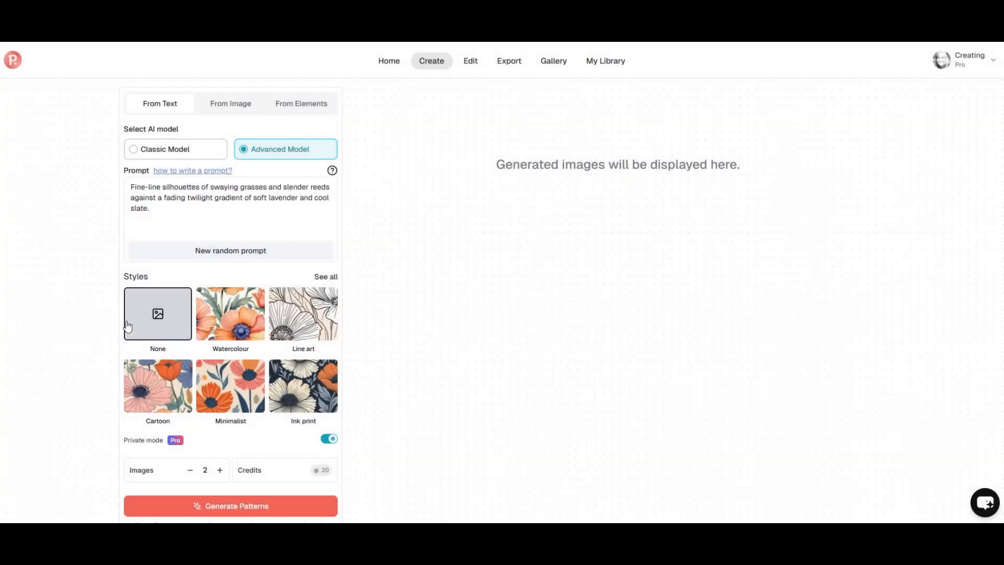
Generate four patterns from a new random prompt with the Advanced Model and the Line art style
{"action": "left_click", "coordinate": [221, 256]}
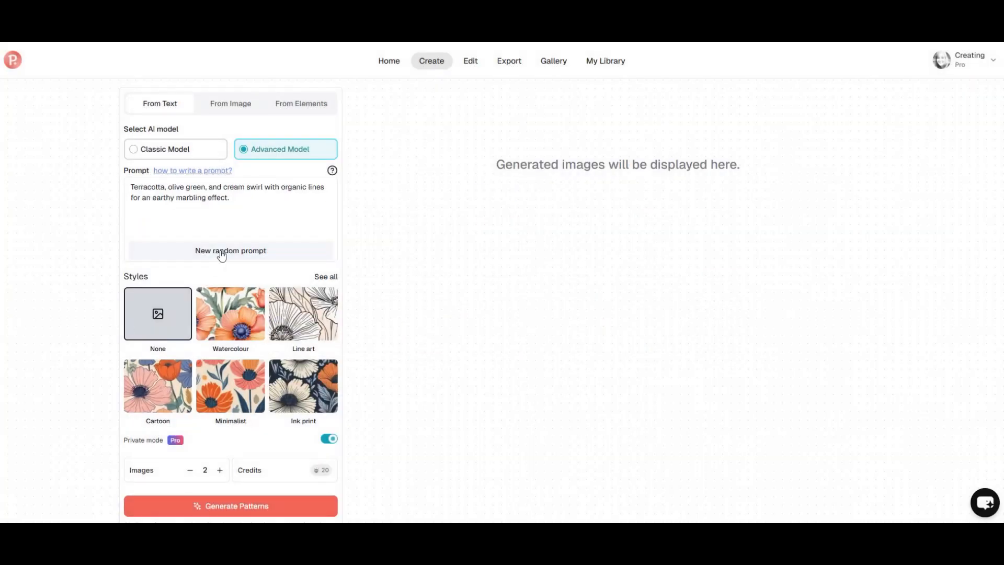
{"action": "left_click", "coordinate": [282, 319]}
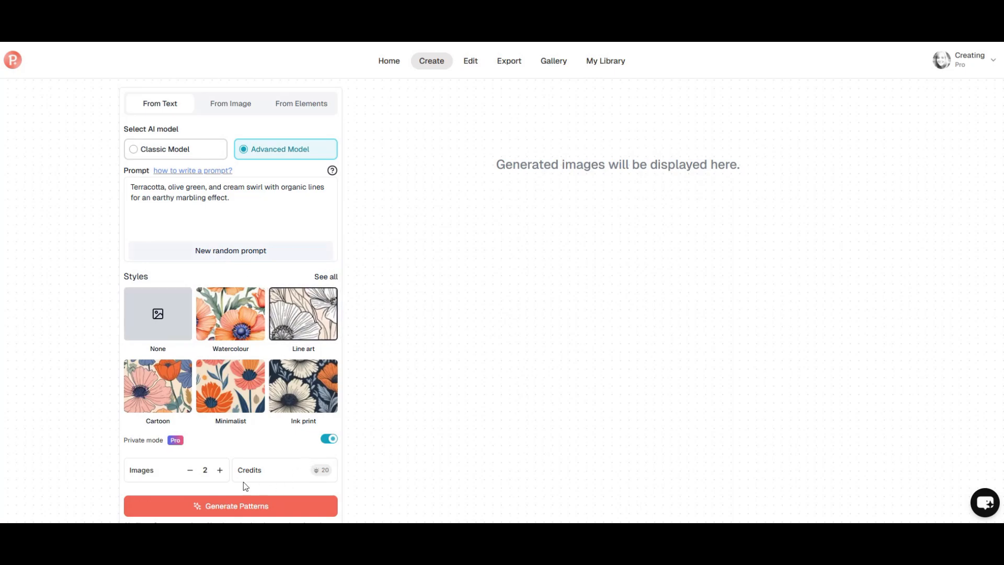
{"action": "left_click", "coordinate": [220, 469]}
{"action": "left_click", "coordinate": [219, 470]}
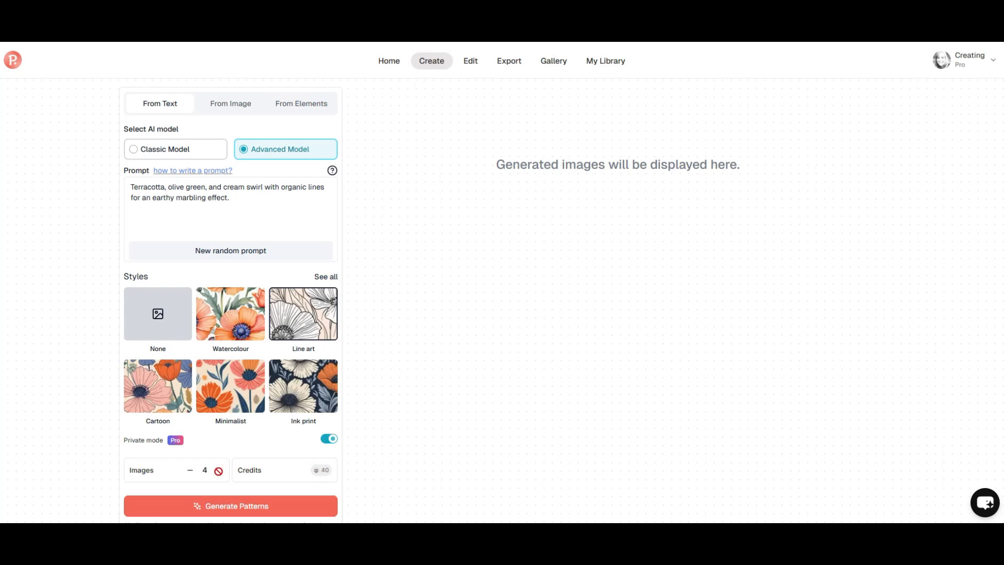
{"action": "left_click", "coordinate": [261, 507]}
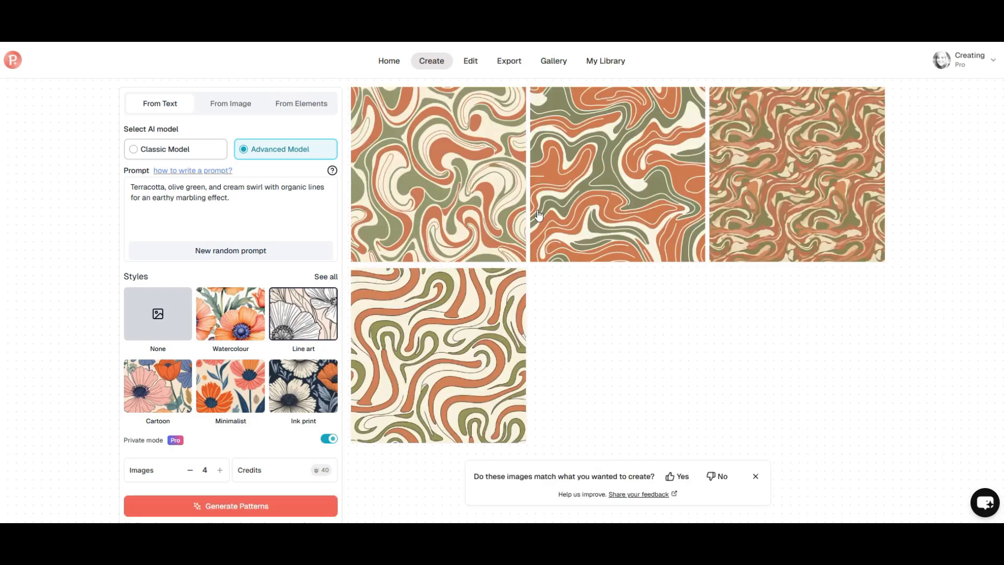
Open the second generated marbled pattern and preview it on the T-shirt at a smaller pattern scale
{"action": "left_click", "coordinate": [632, 139]}
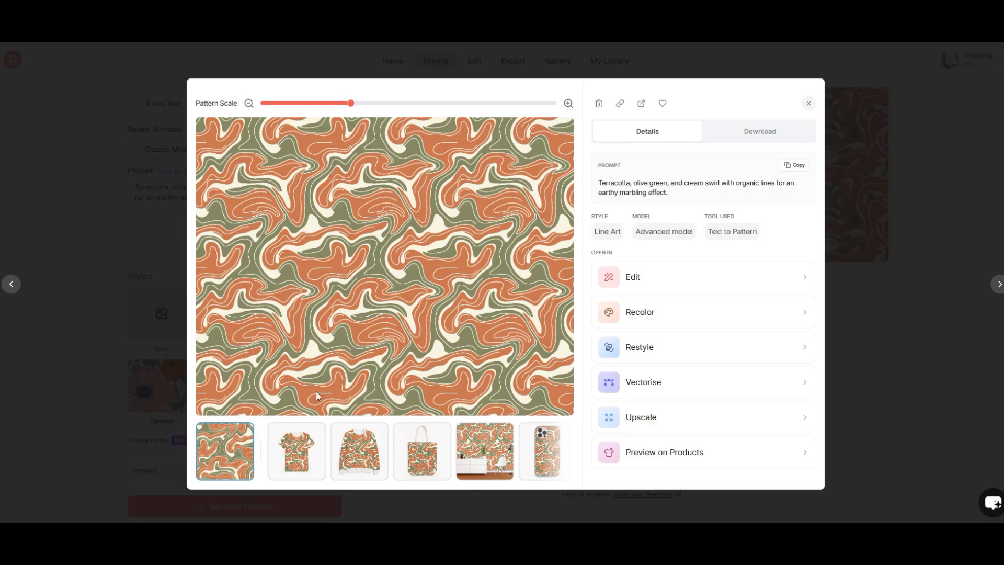
{"action": "mouse_move", "coordinate": [351, 103]}
{"action": "left_mouse_down"}
{"action": "mouse_move", "coordinate": [288, 105]}
{"action": "mouse_move", "coordinate": [342, 103]}
{"action": "left_mouse_up"}
{"action": "left_click", "coordinate": [292, 463]}
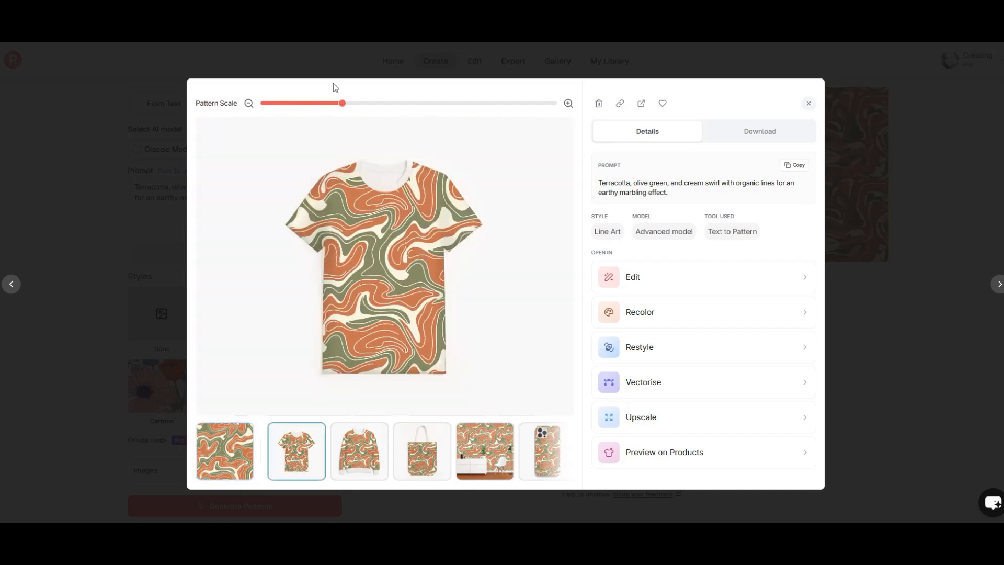
{"action": "left_click_drag", "start_coordinate": [342, 104], "coordinate": [313, 105]}
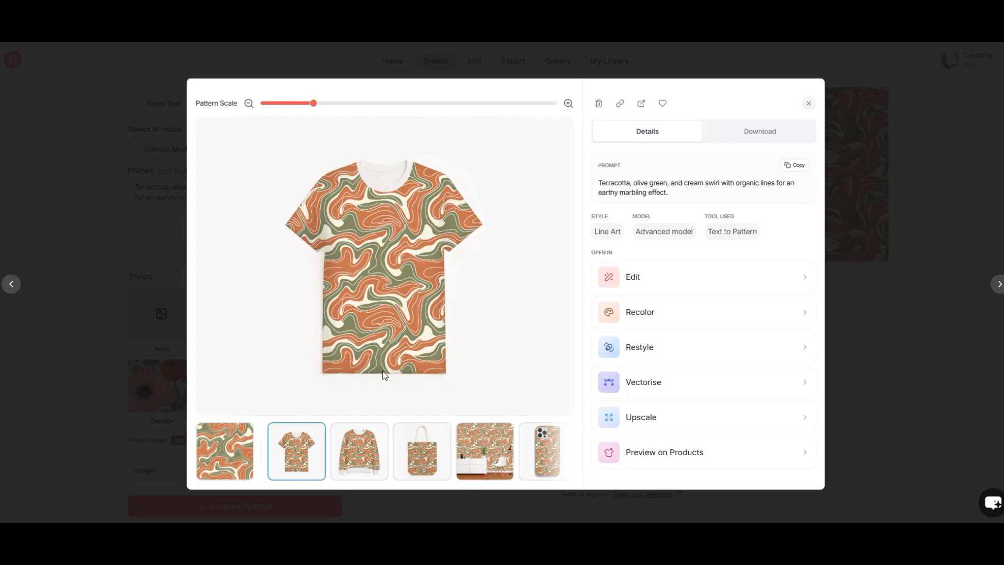
Preview the marbled pattern on the sweatshirt, tote bag, wallpaper and phone case mockups, and close the preview
{"action": "left_click", "coordinate": [364, 459]}
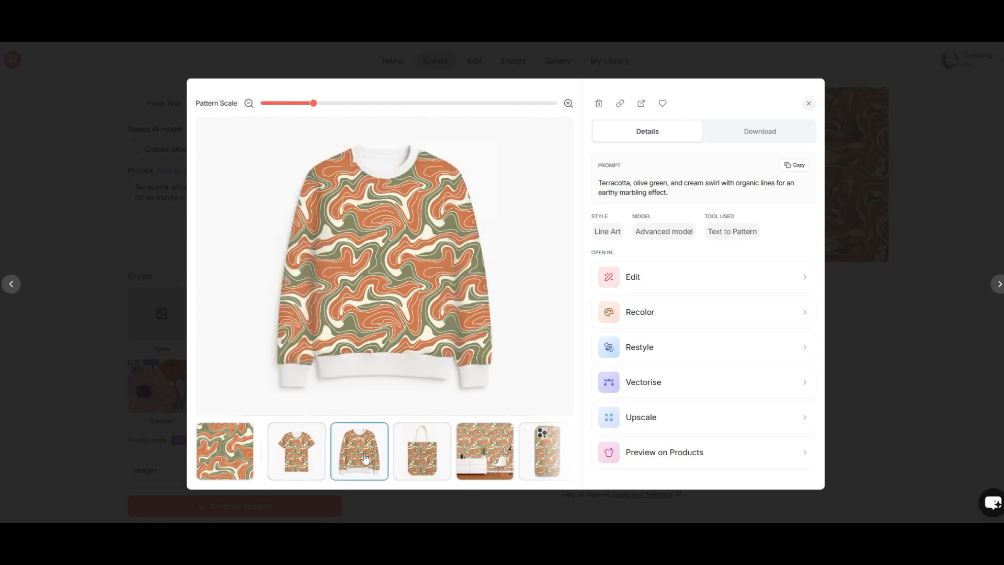
{"action": "left_click", "coordinate": [420, 462]}
{"action": "left_click", "coordinate": [501, 461]}
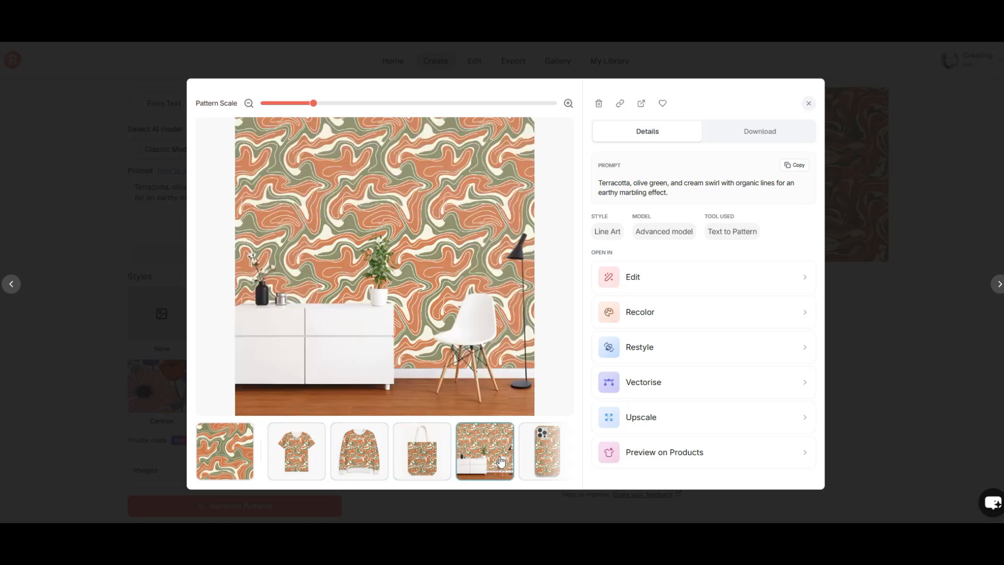
{"action": "left_click", "coordinate": [550, 460]}
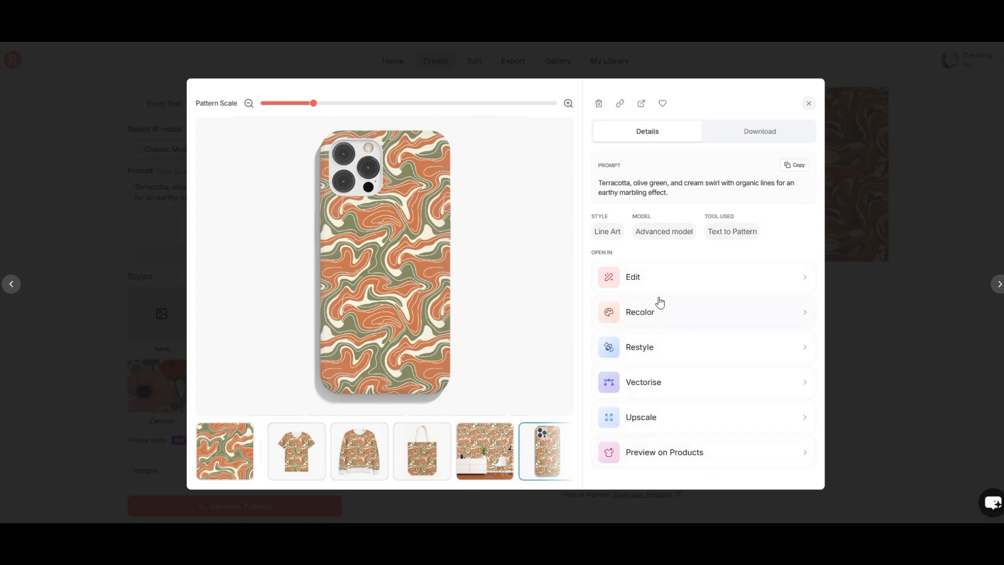
{"action": "key", "text": "Escape"}
{"action": "mouse_move", "coordinate": [365, 120]}
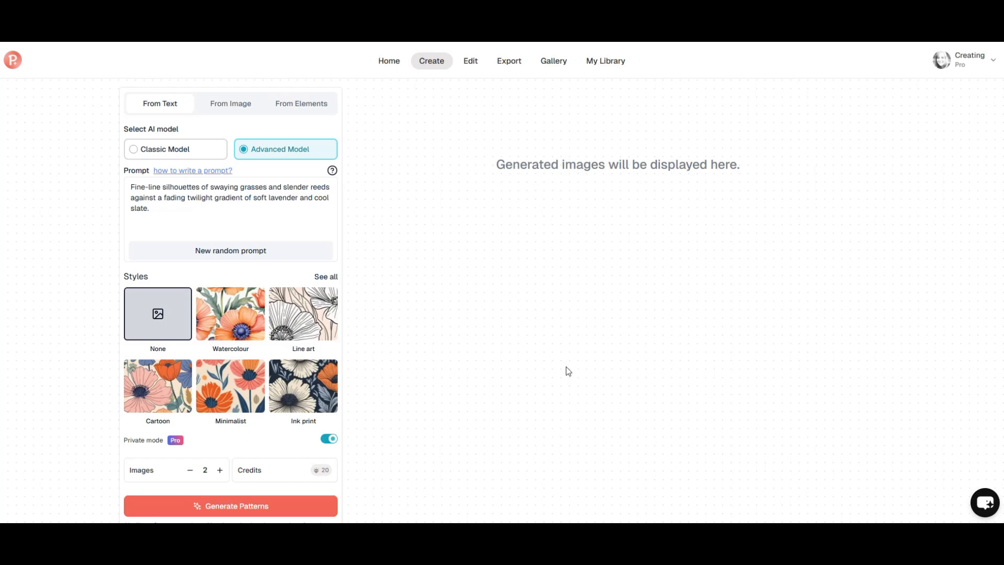
{"action": "mouse_move", "coordinate": [179, 187]}
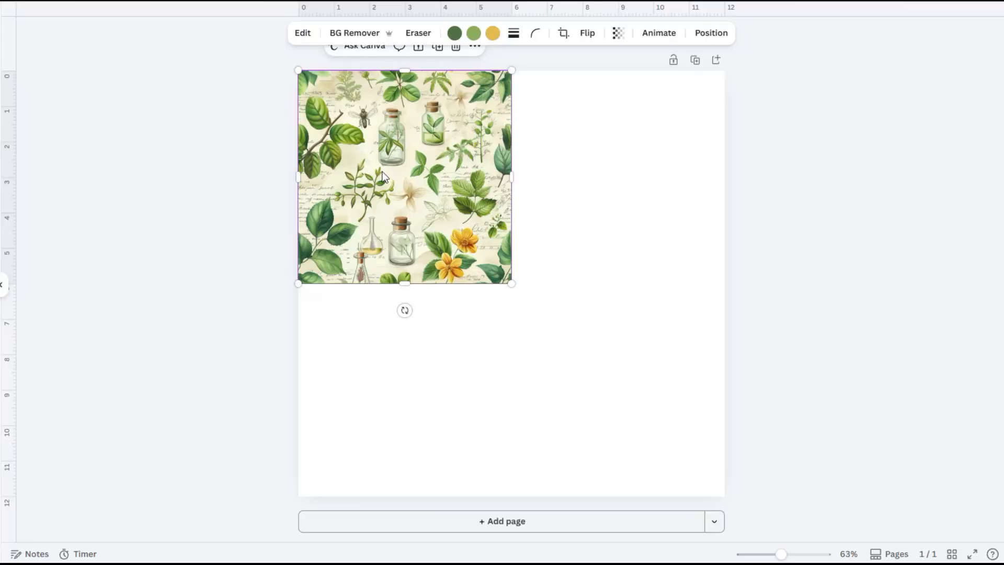
In Canva, fill the 12-inch page with a two-by-two grid of the botanical tile and inspect the seams
{"action": "left_click_drag", "start_coordinate": [404, 176], "coordinate": [571, 402]}
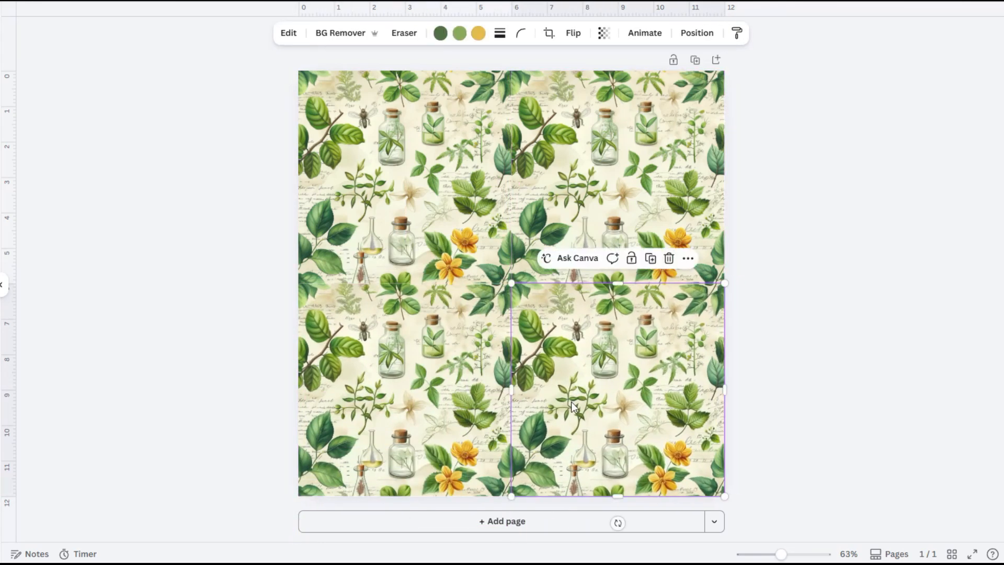
{"action": "left_click", "coordinate": [873, 370]}
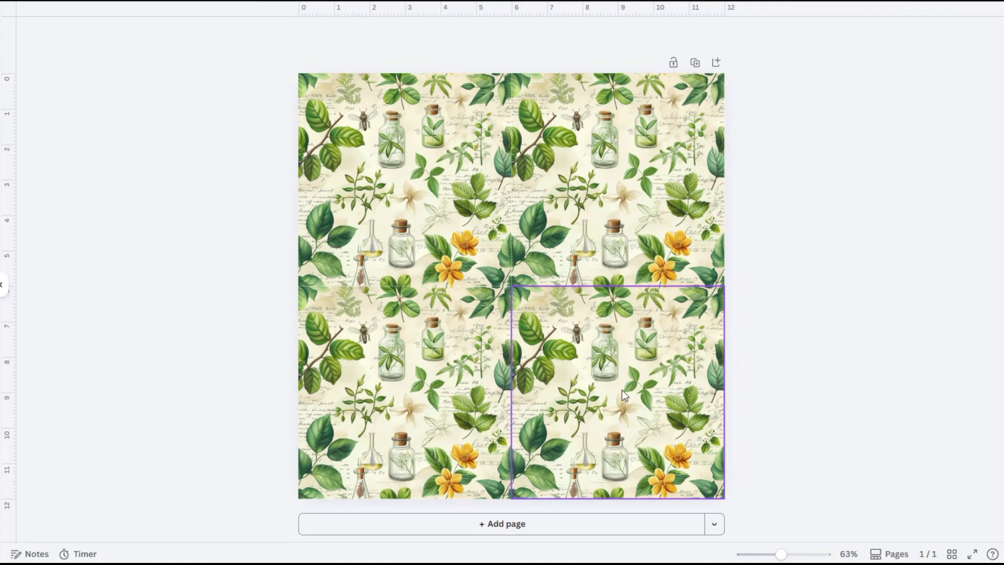
{"action": "mouse_move", "coordinate": [781, 554]}
{"action": "left_mouse_down"}
{"action": "mouse_move", "coordinate": [814, 556]}
{"action": "mouse_move", "coordinate": [785, 556]}
{"action": "left_mouse_up"}
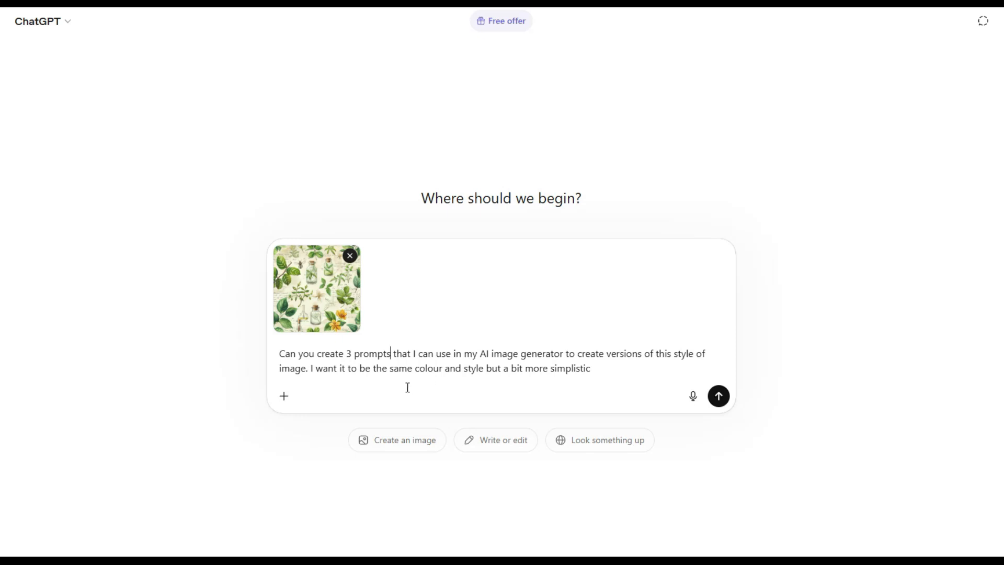
In ChatGPT, submit the request for 3 simpler image-generator prompts based on the attached botanical image and select the Prompt 1 text
{"action": "left_click", "coordinate": [719, 397]}
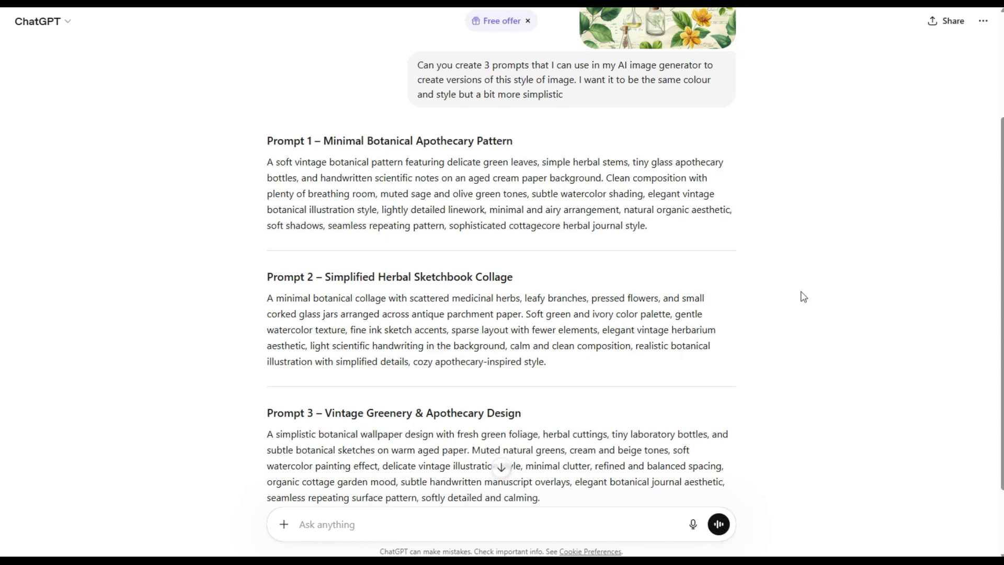
{"action": "left_click_drag", "start_coordinate": [651, 233], "coordinate": [249, 163]}
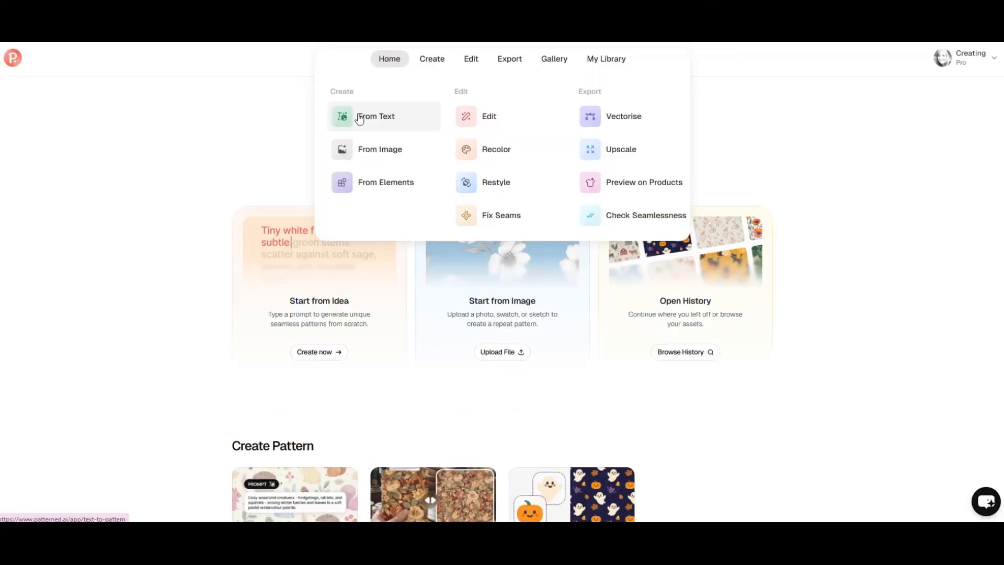
Switch to Patterned AI, open the text-to-pattern generator and check the Classic and Advanced model descriptions
{"action": "left_click", "coordinate": [359, 117]}
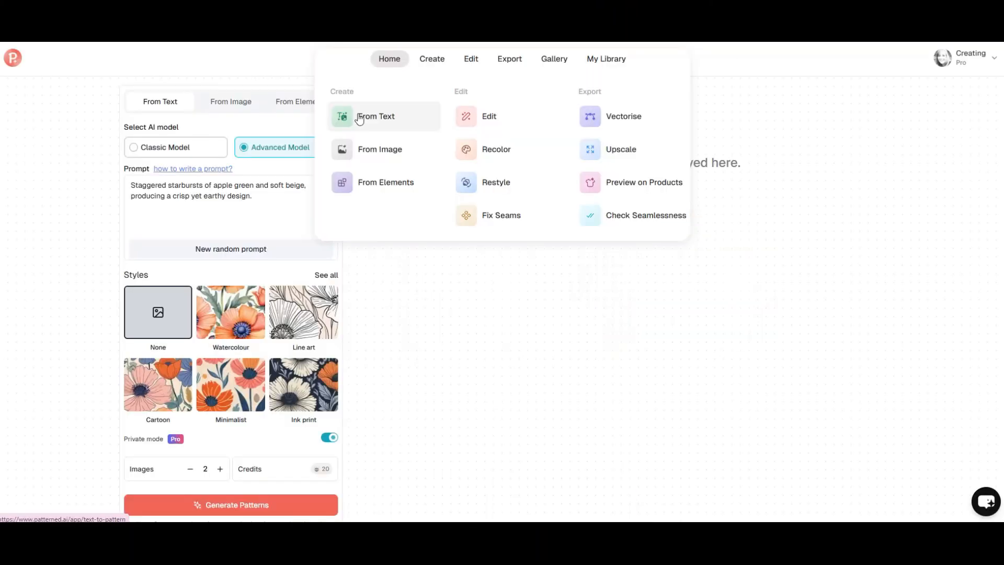
{"action": "mouse_move", "coordinate": [170, 150]}
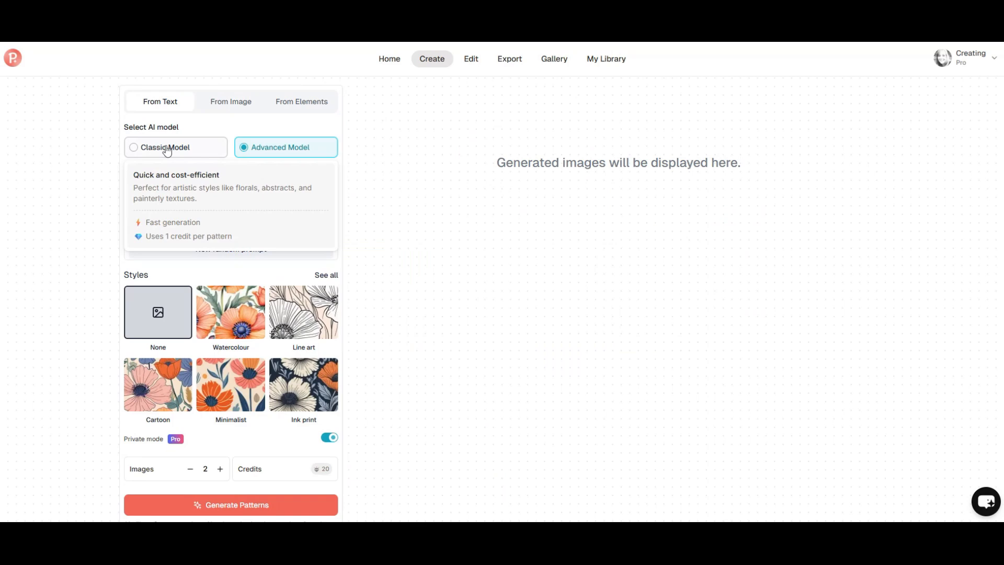
{"action": "mouse_move", "coordinate": [274, 151]}
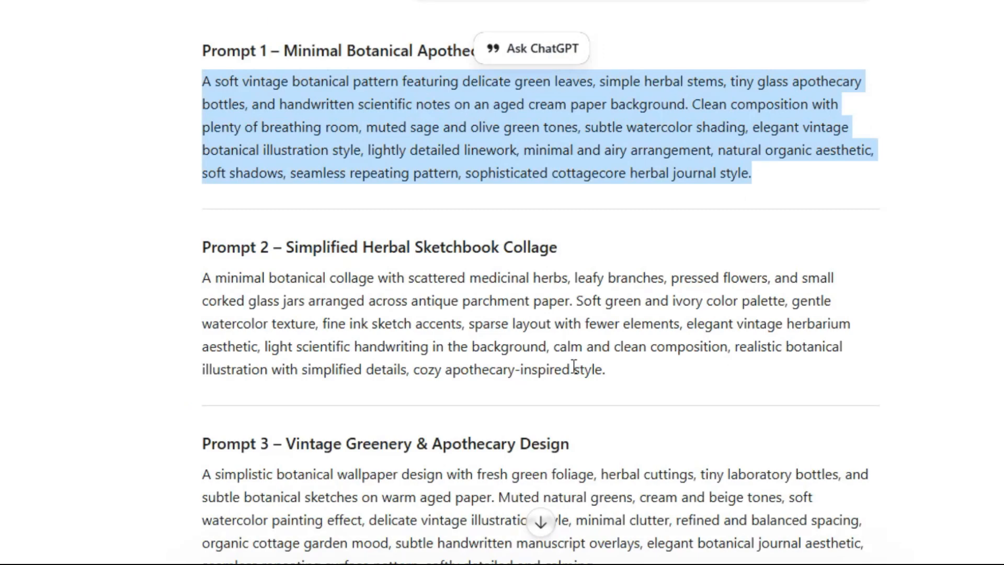
Generate four Line art patterns using ChatGPT's Prompt 2, "Simplified Herbal Sketchbook Collage", as the prompt text
{"action": "left_click_drag", "start_coordinate": [619, 376], "coordinate": [201, 283]}
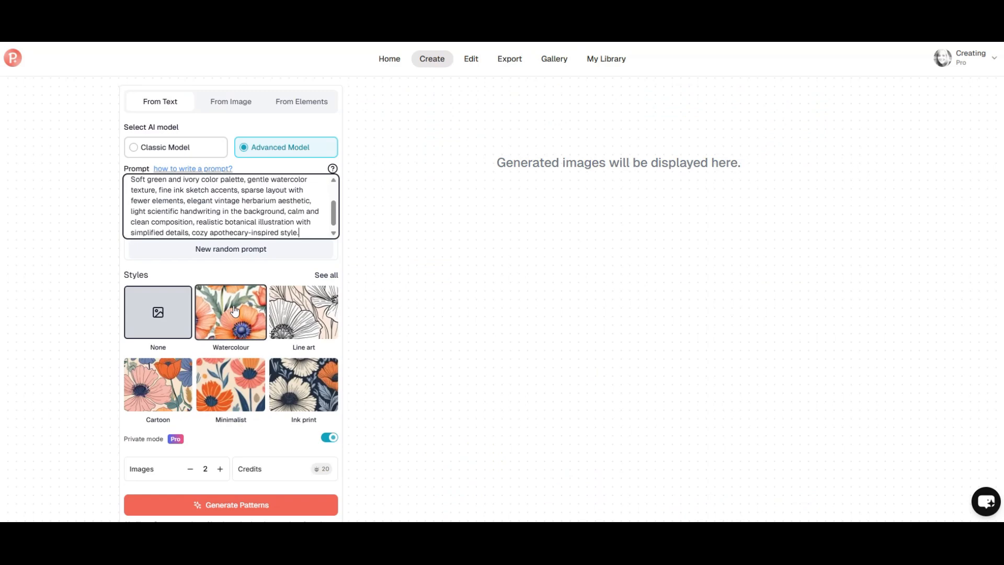
{"action": "left_click", "coordinate": [306, 311]}
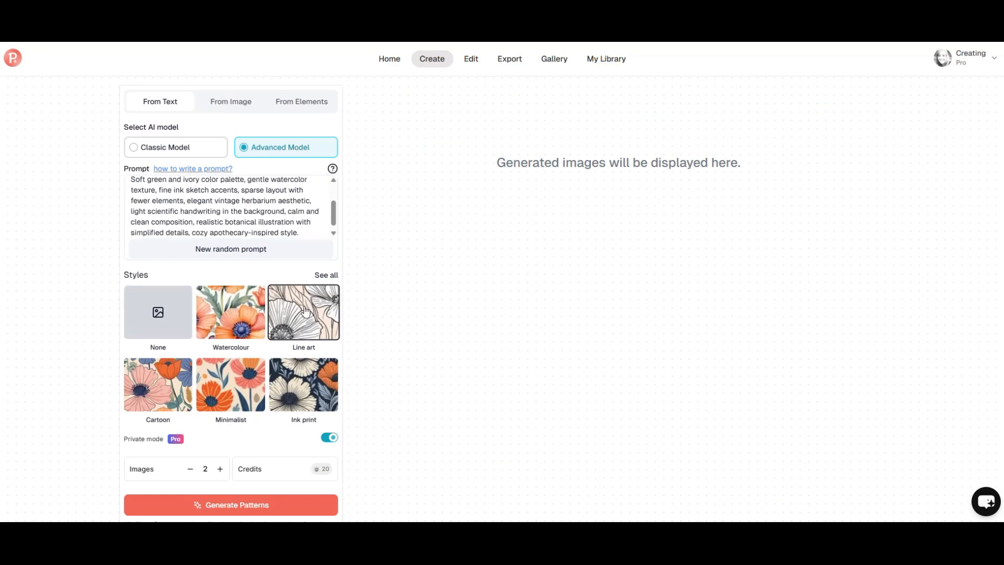
{"action": "left_click", "coordinate": [221, 469]}
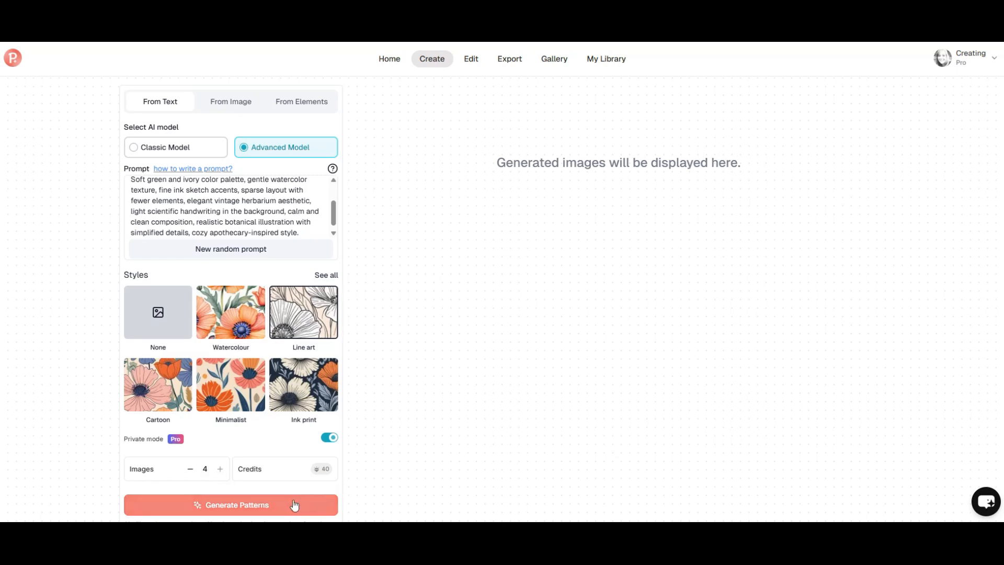
{"action": "left_click", "coordinate": [253, 505]}
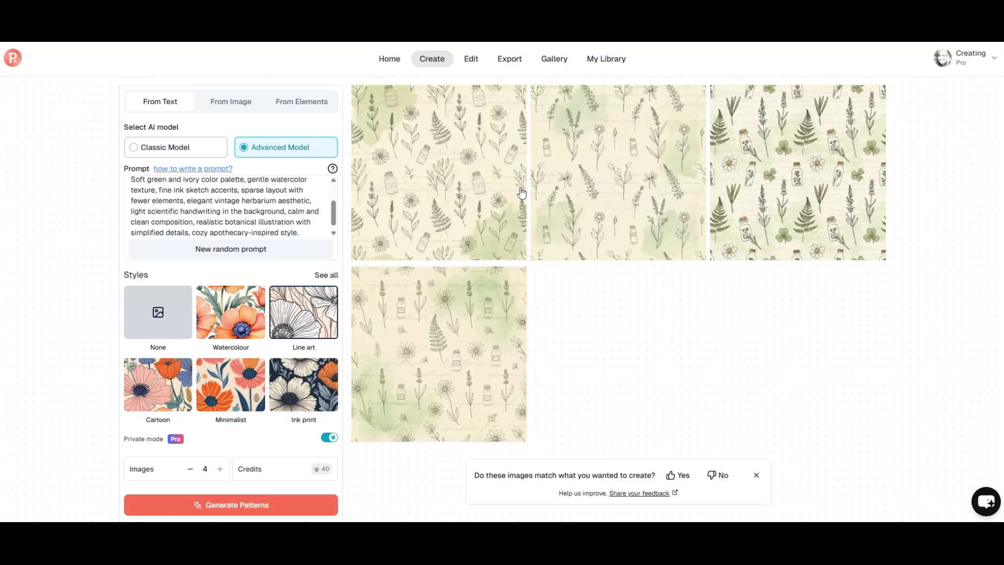
Open the fourth generated botanical pattern, view it at a larger scale, and preview it on the T-shirt at a smaller scale
{"action": "left_click", "coordinate": [467, 337]}
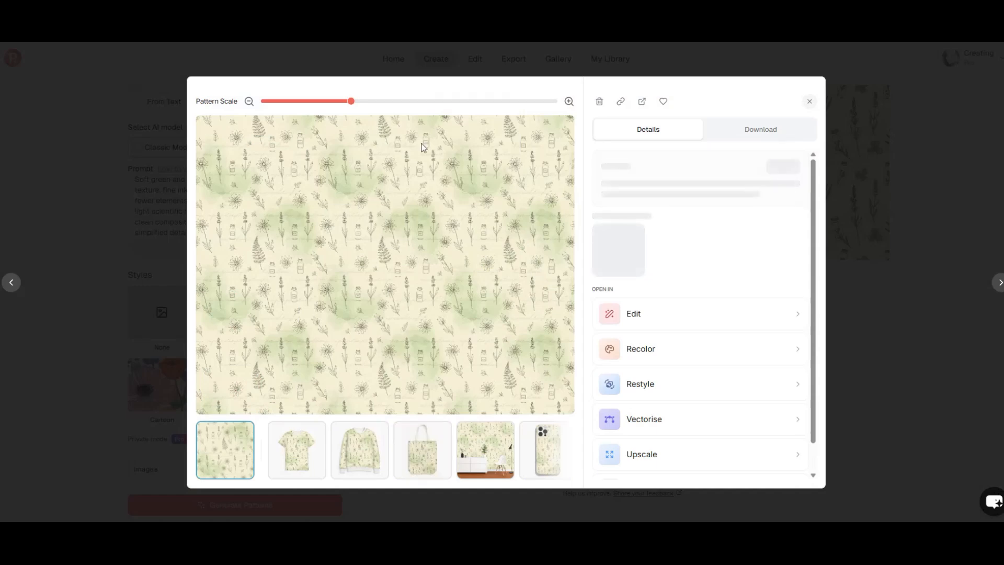
{"action": "left_click_drag", "start_coordinate": [354, 106], "coordinate": [442, 108]}
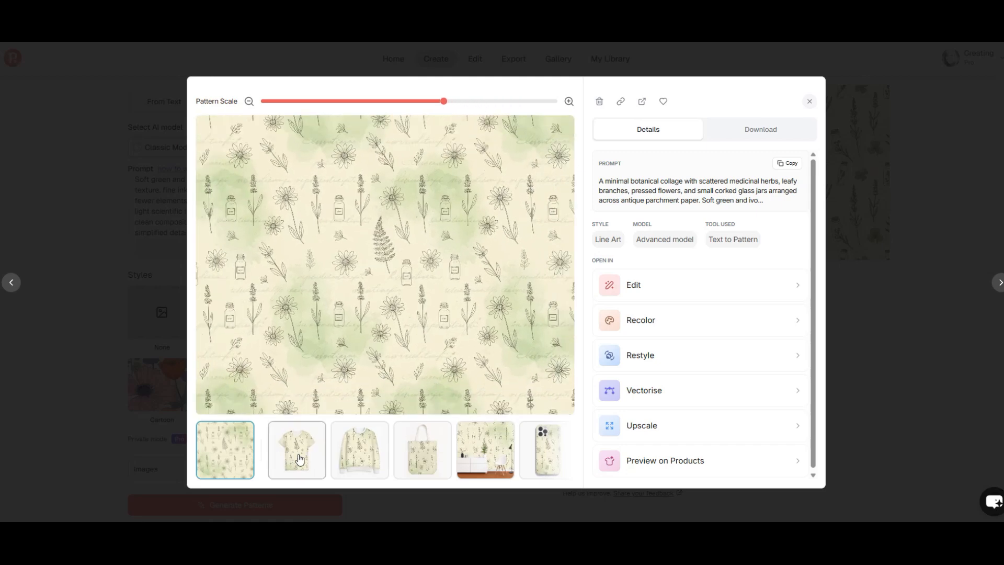
{"action": "left_click", "coordinate": [299, 459]}
{"action": "left_click_drag", "start_coordinate": [442, 102], "coordinate": [312, 105]}
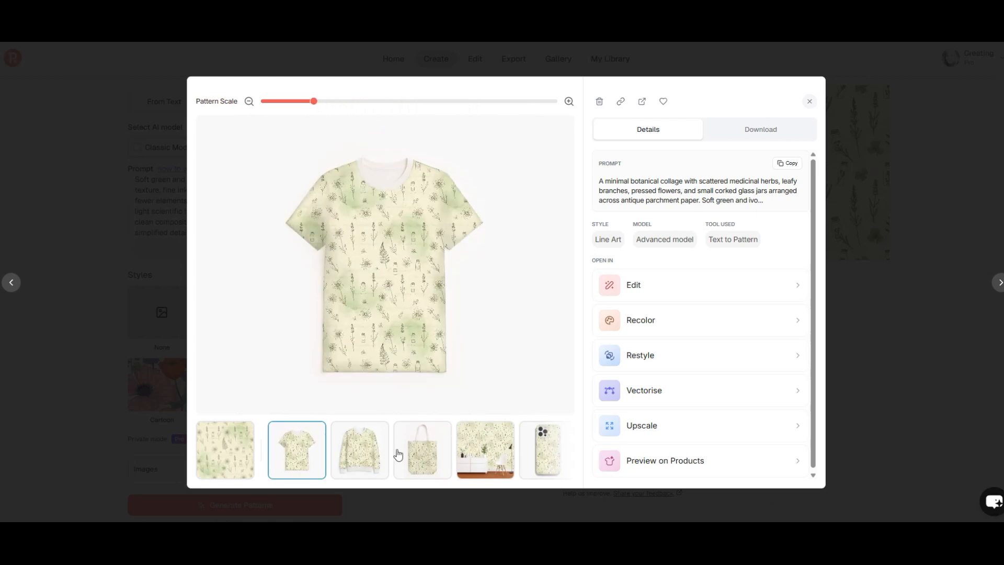
Preview the botanical pattern on the sweatshirt, tote bag, wallpaper and phone case, and return to the flat pattern view
{"action": "left_click", "coordinate": [354, 456]}
{"action": "left_click", "coordinate": [408, 458]}
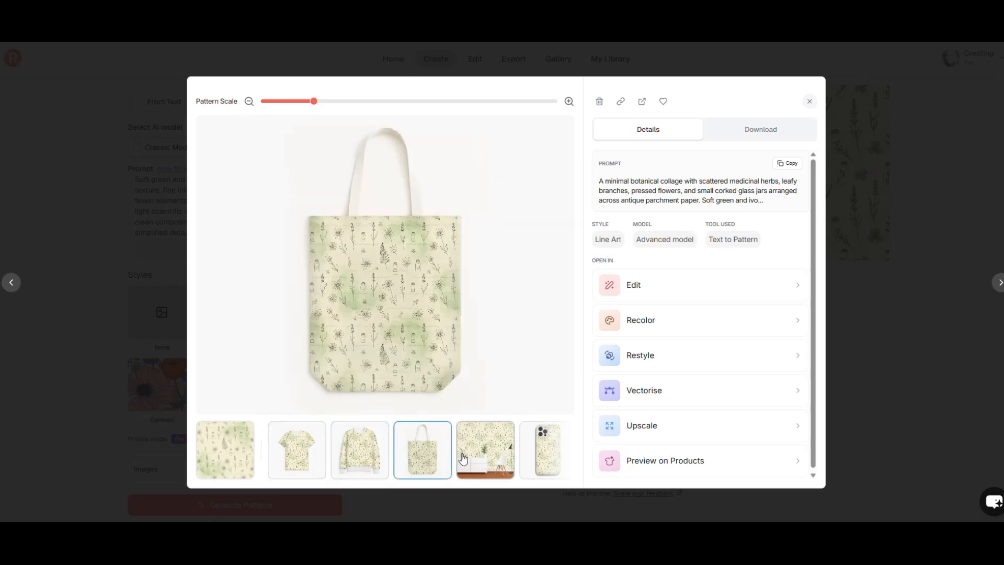
{"action": "left_click", "coordinate": [460, 458]}
{"action": "left_click", "coordinate": [543, 458]}
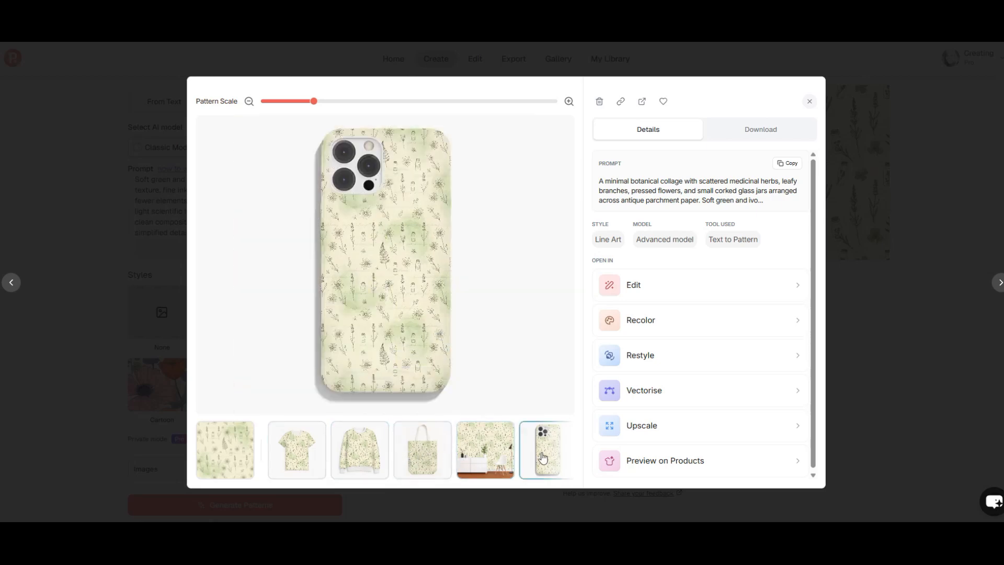
{"action": "left_click", "coordinate": [239, 455]}
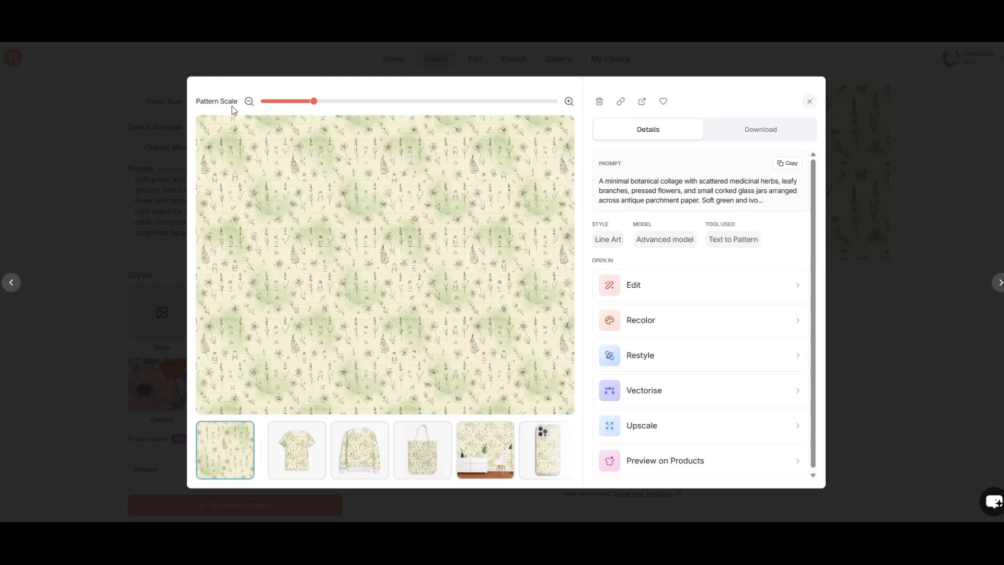
Close the enlarged line art pattern and generate four patterns from the same prompt in the Watercolour style
{"action": "left_click_drag", "start_coordinate": [314, 103], "coordinate": [479, 116]}
{"action": "left_click", "coordinate": [810, 102]}
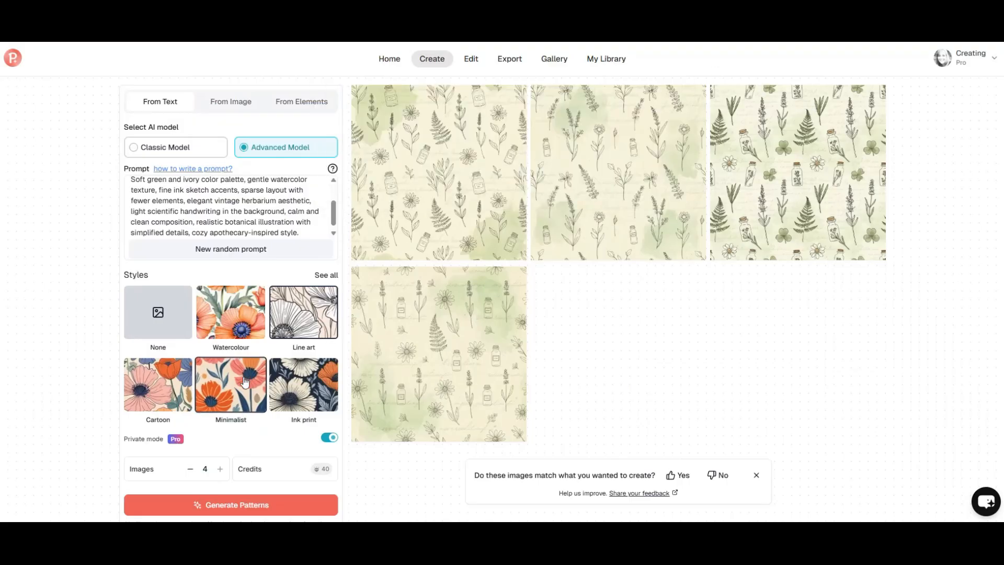
{"action": "scroll", "coordinate": [251, 314], "scroll_direction": "down", "scroll_amount": 1}
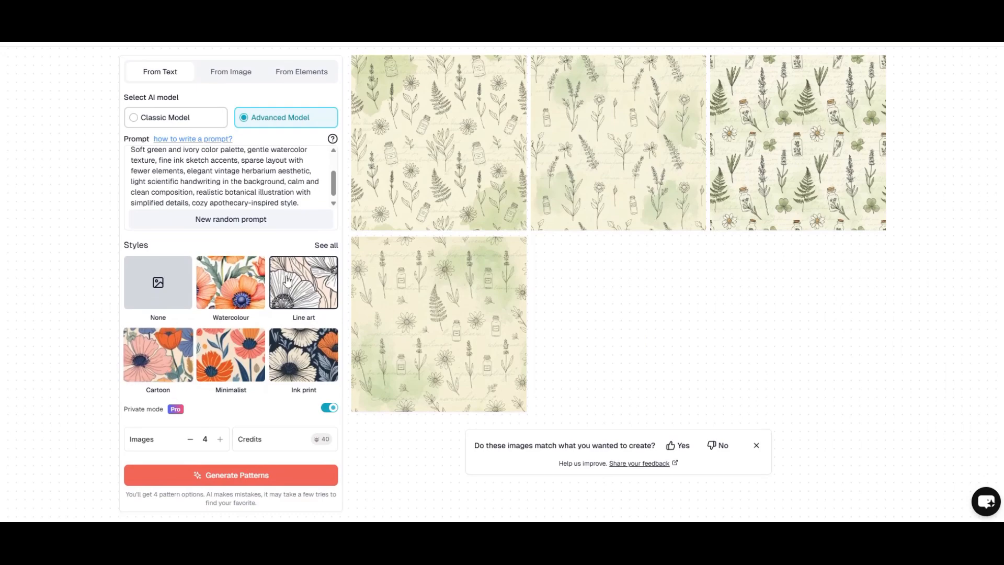
{"action": "left_click", "coordinate": [324, 246]}
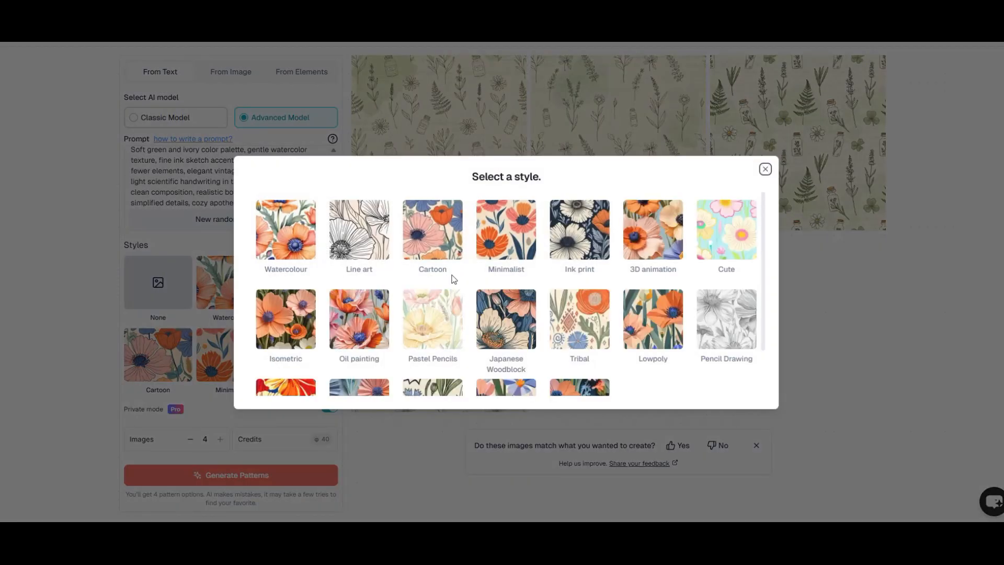
{"action": "scroll", "coordinate": [524, 277], "scroll_direction": "down", "scroll_amount": 1}
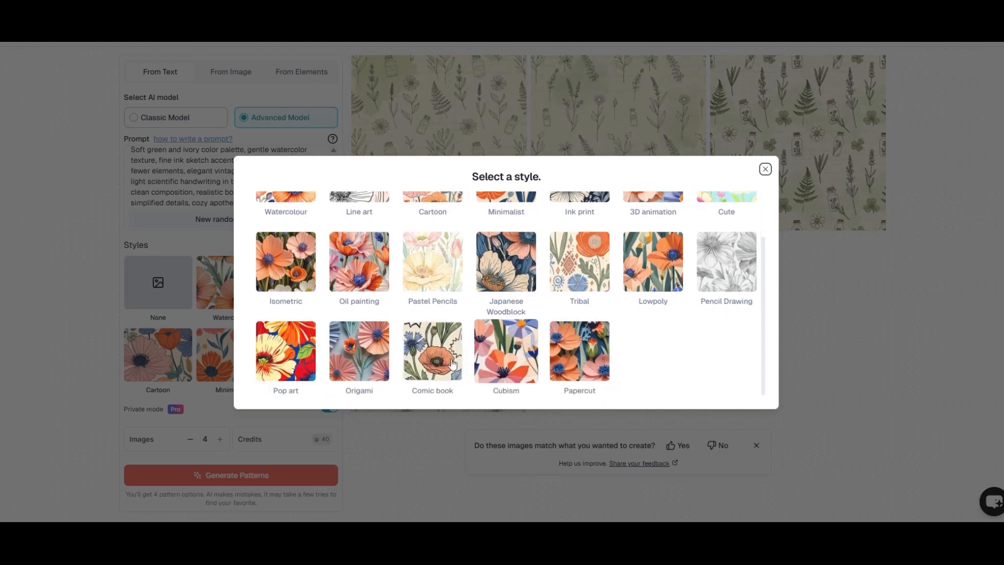
{"action": "scroll", "coordinate": [328, 329], "scroll_direction": "up", "scroll_amount": 1}
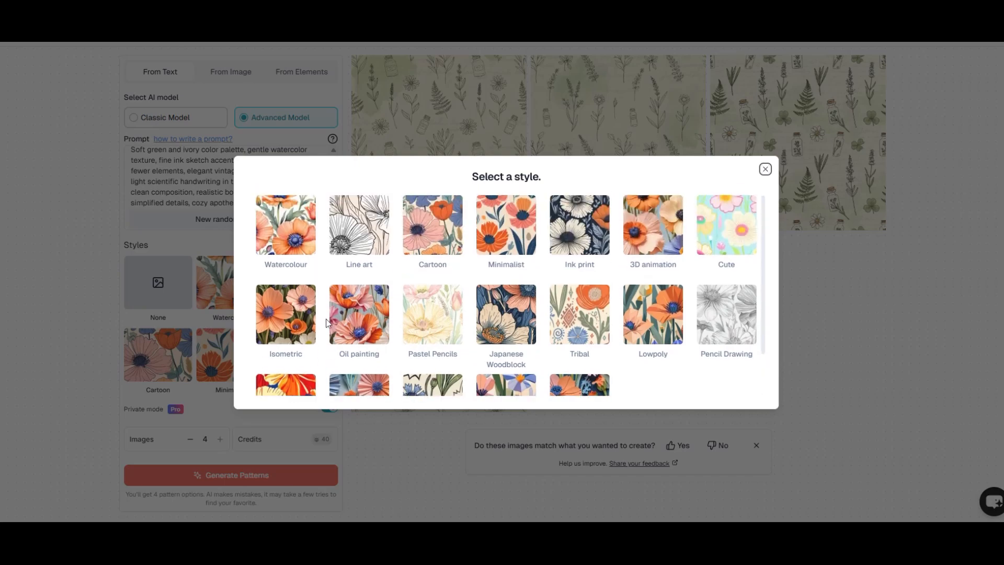
{"action": "left_click", "coordinate": [266, 224]}
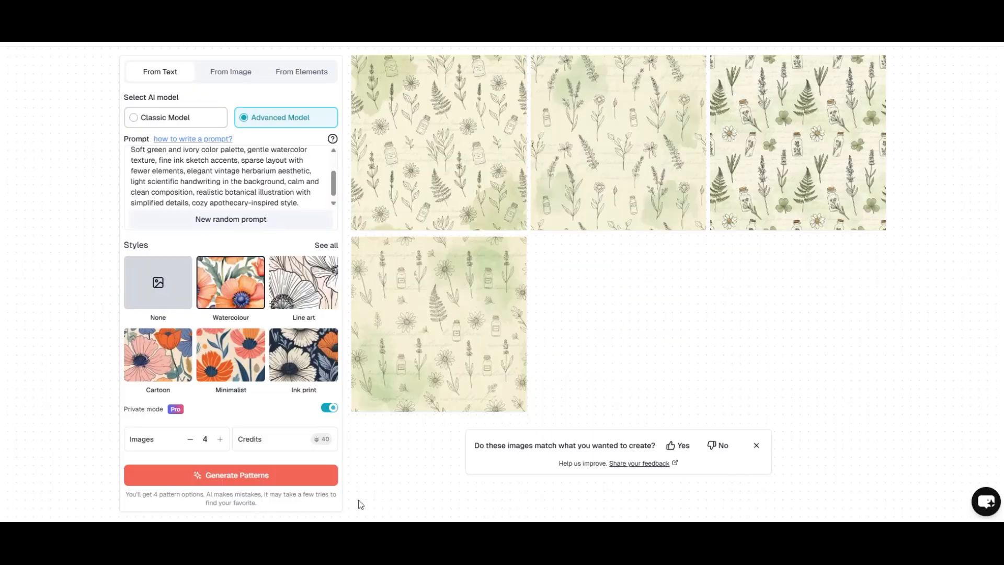
{"action": "left_click", "coordinate": [261, 476]}
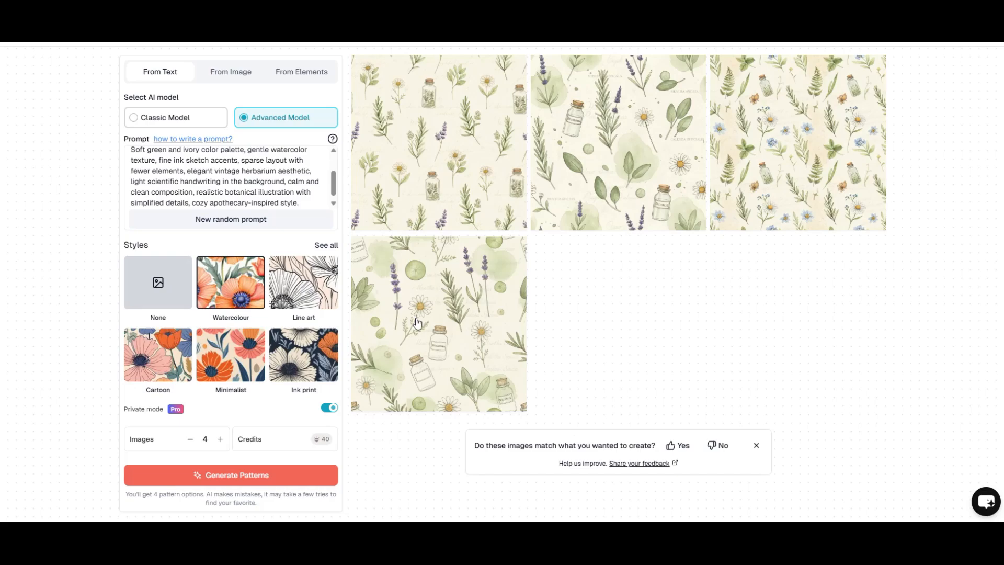
Open the third watercolour pattern, view it at maximum scale, and preview it on the wallpaper at a smaller scale
{"action": "left_click", "coordinate": [792, 121]}
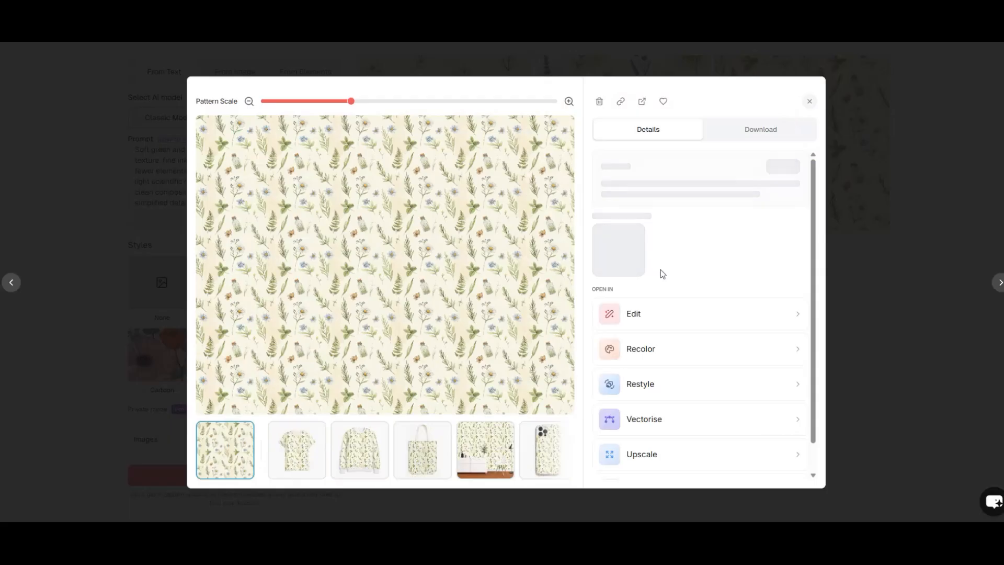
{"action": "left_click_drag", "start_coordinate": [353, 106], "coordinate": [571, 106]}
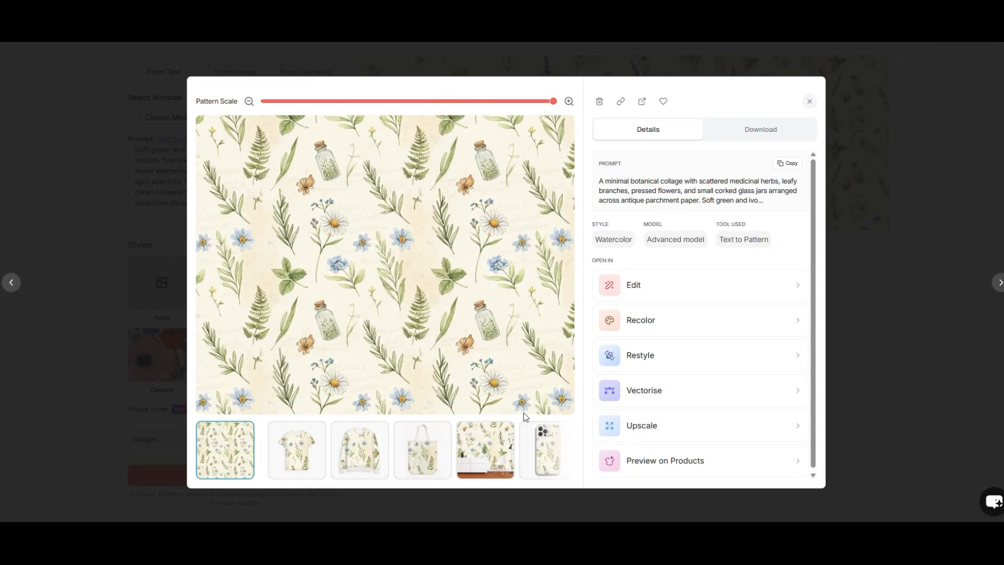
{"action": "left_click", "coordinate": [490, 455]}
{"action": "left_click_drag", "start_coordinate": [552, 102], "coordinate": [340, 128]}
Preview the watercolour pattern on the phone case, tote bag, sweatshirt and T-shirt, and return to the flat pattern at a slightly smaller scale
{"action": "left_click", "coordinate": [548, 449]}
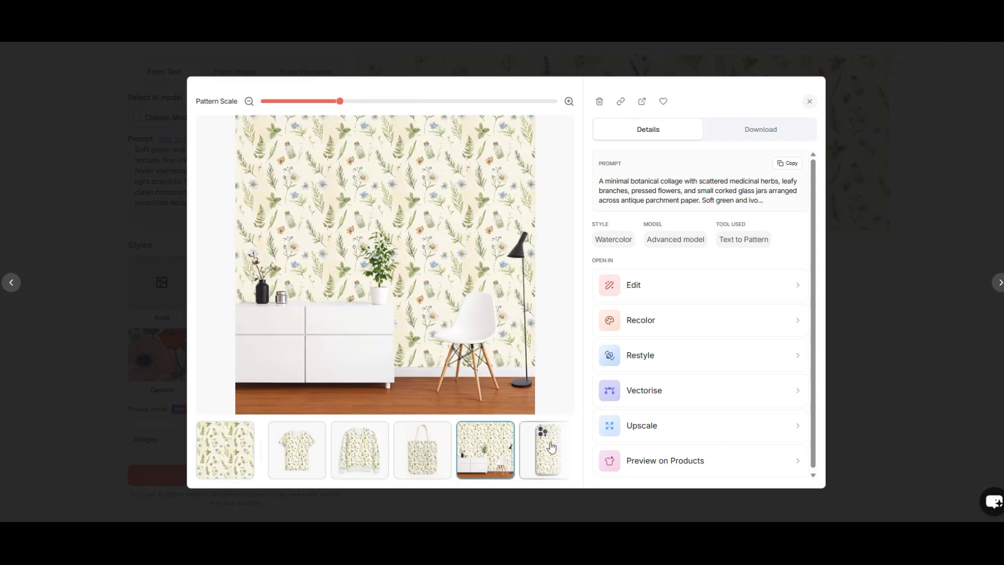
{"action": "left_click", "coordinate": [426, 456]}
{"action": "left_click", "coordinate": [360, 458]}
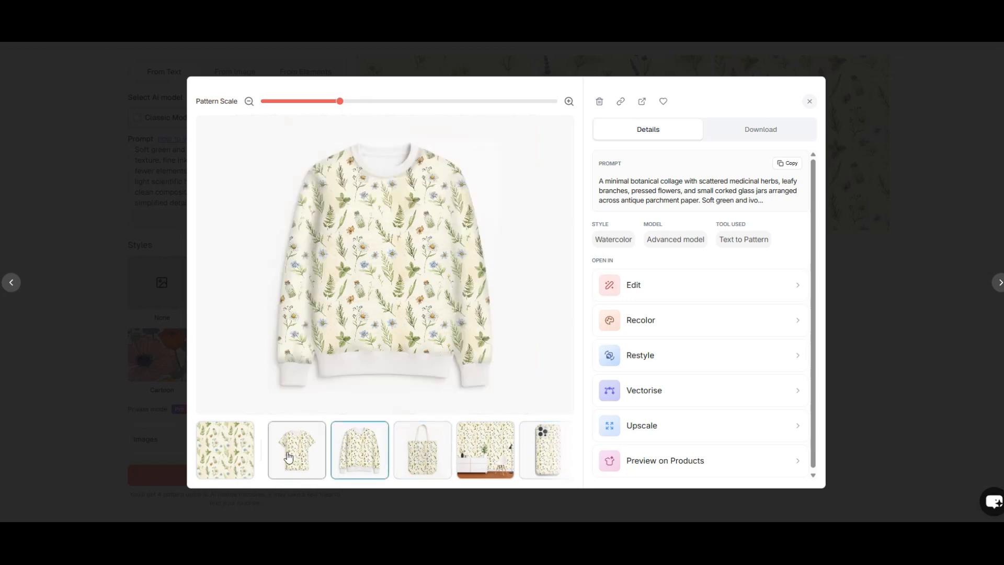
{"action": "left_click", "coordinate": [289, 457]}
{"action": "left_click", "coordinate": [215, 461]}
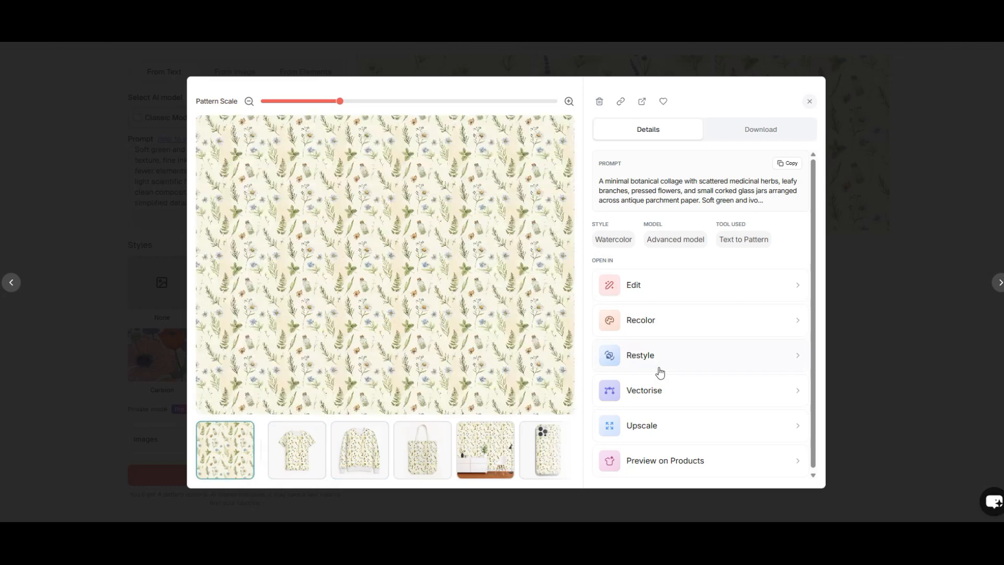
{"action": "left_click_drag", "start_coordinate": [347, 105], "coordinate": [335, 102]}
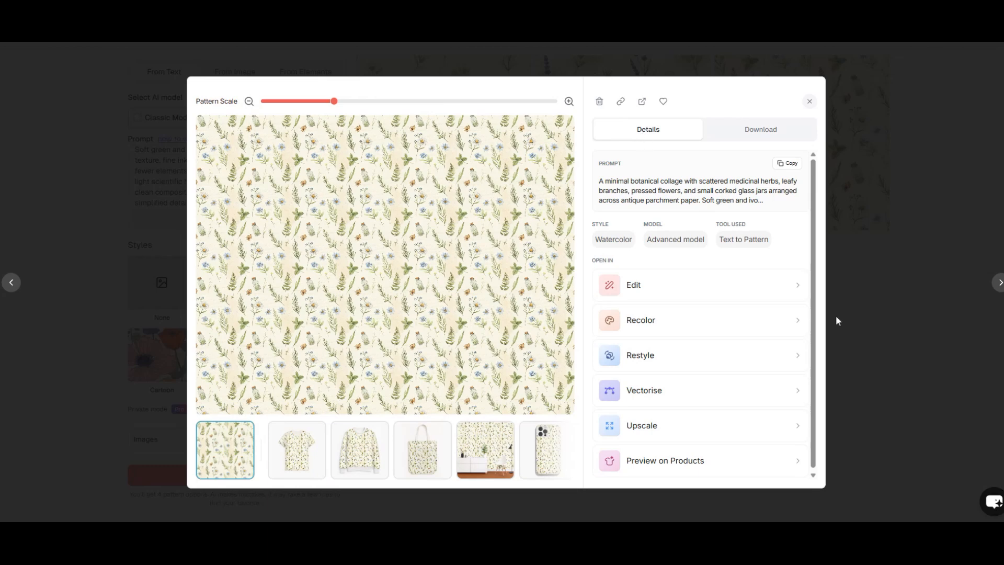
Send the watercolour pattern to the upscaler, compare the 4x, 6x and 8x scale factors, and upscale it at 4x
{"action": "left_click", "coordinate": [666, 425]}
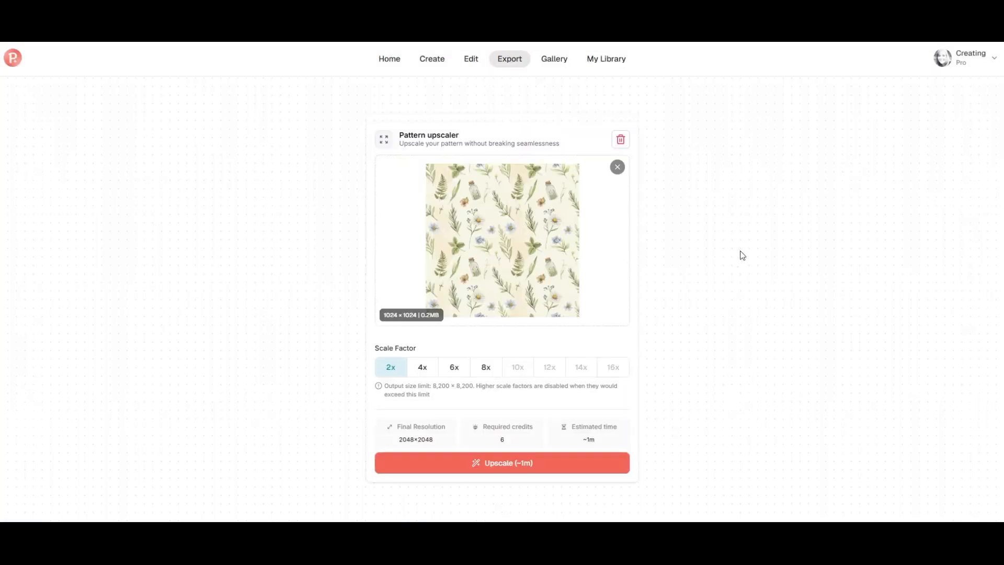
{"action": "left_click", "coordinate": [428, 374]}
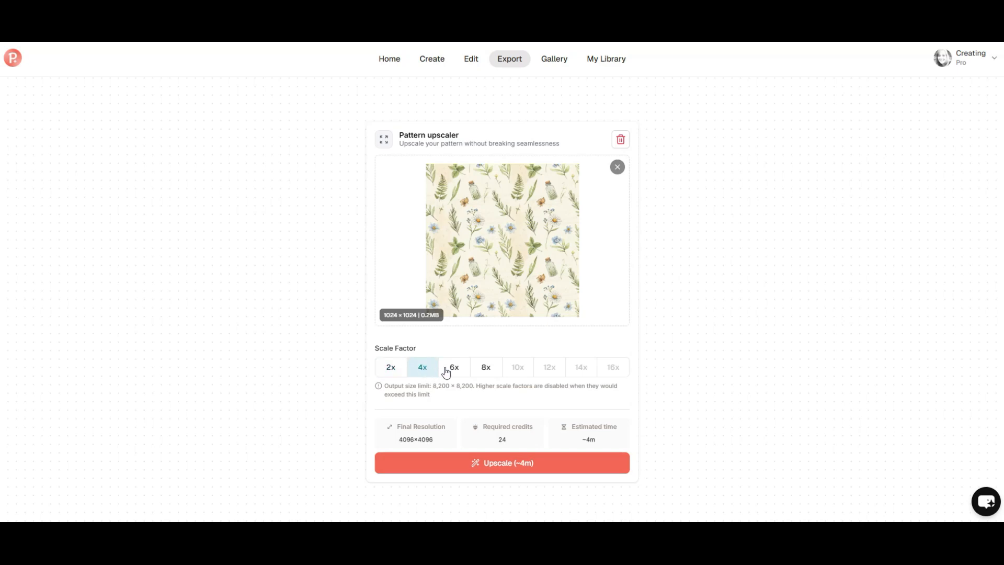
{"action": "left_click", "coordinate": [453, 370]}
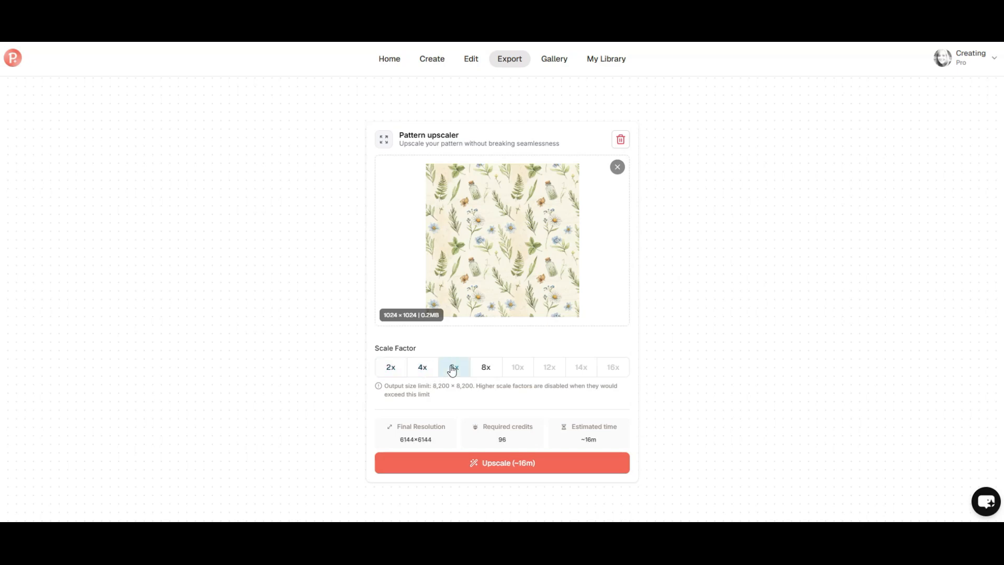
{"action": "left_click", "coordinate": [493, 370]}
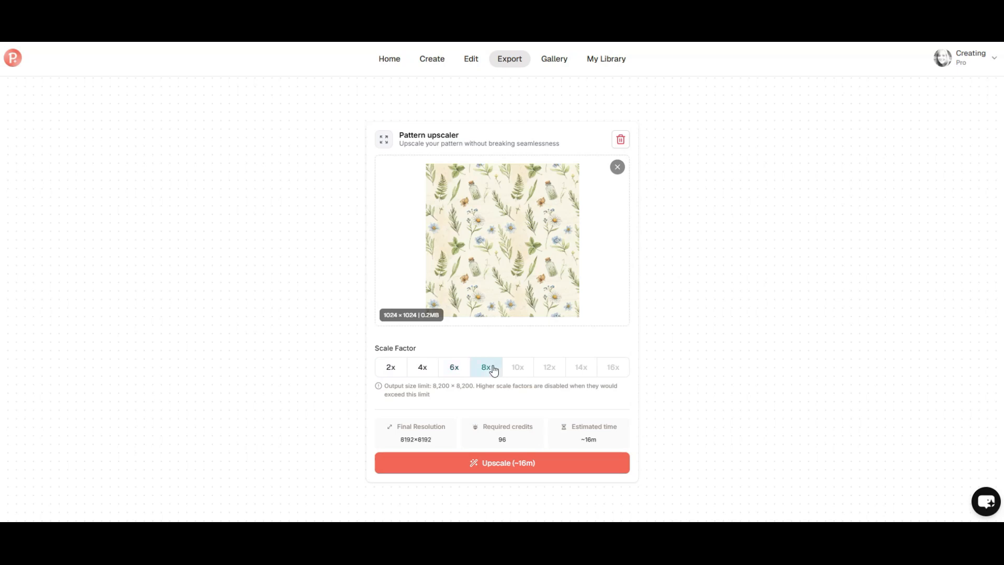
{"action": "left_click", "coordinate": [424, 369]}
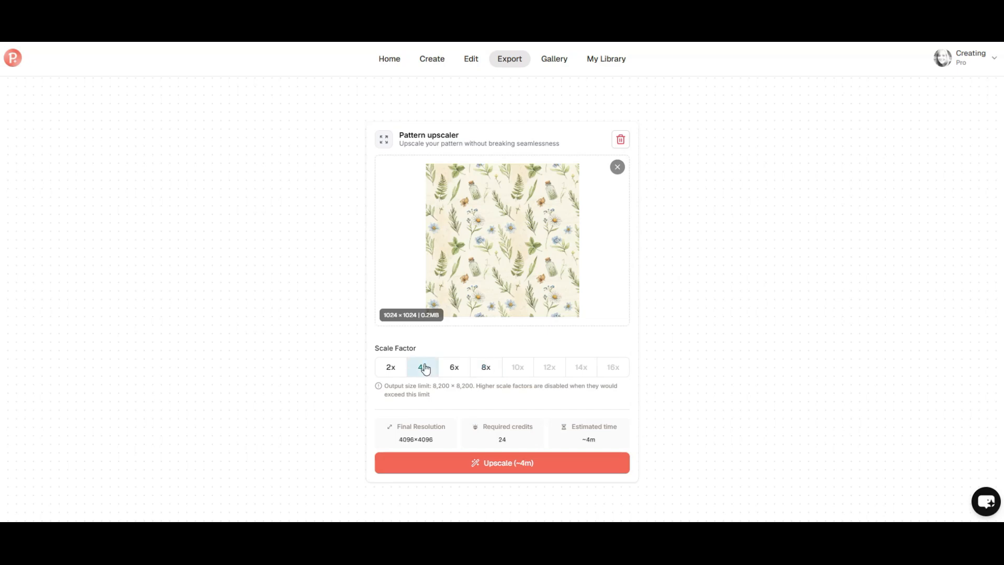
{"action": "left_click", "coordinate": [497, 464]}
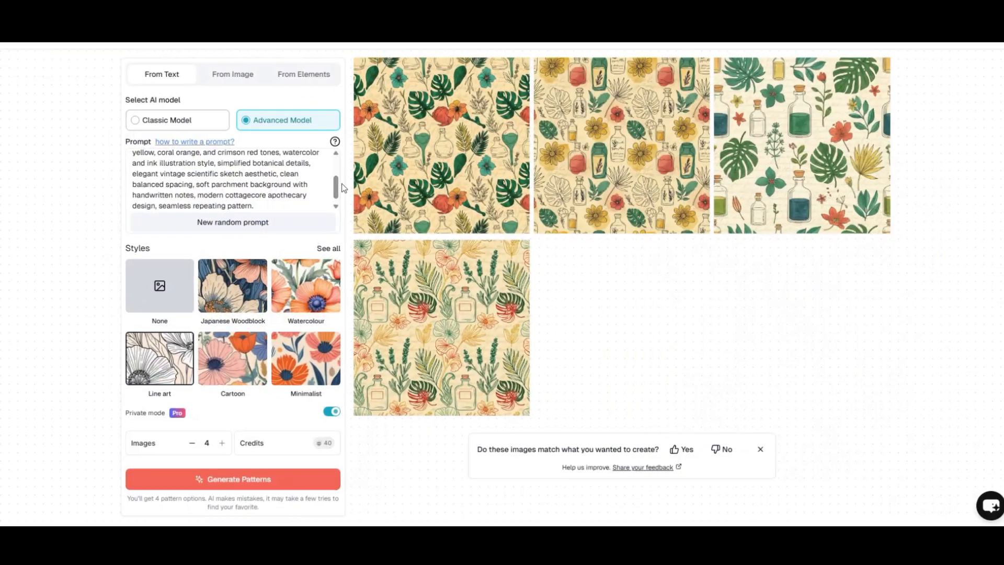
Read through the full prompt for the vibrant tropical botanical and apothecary bottle collage
{"action": "left_click_drag", "start_coordinate": [342, 188], "coordinate": [341, 171]}
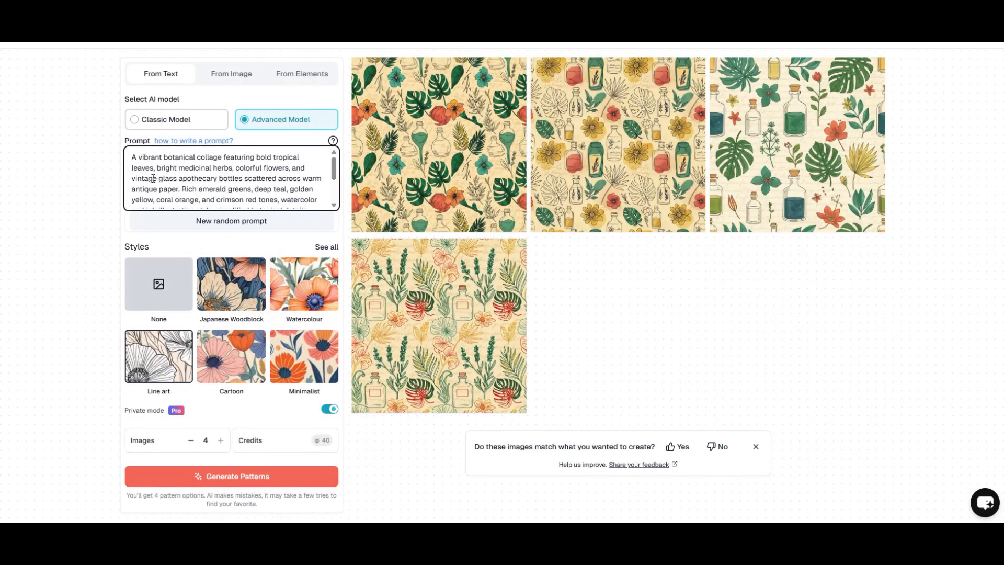
{"action": "scroll", "coordinate": [333, 184], "scroll_direction": "down", "scroll_amount": 2}
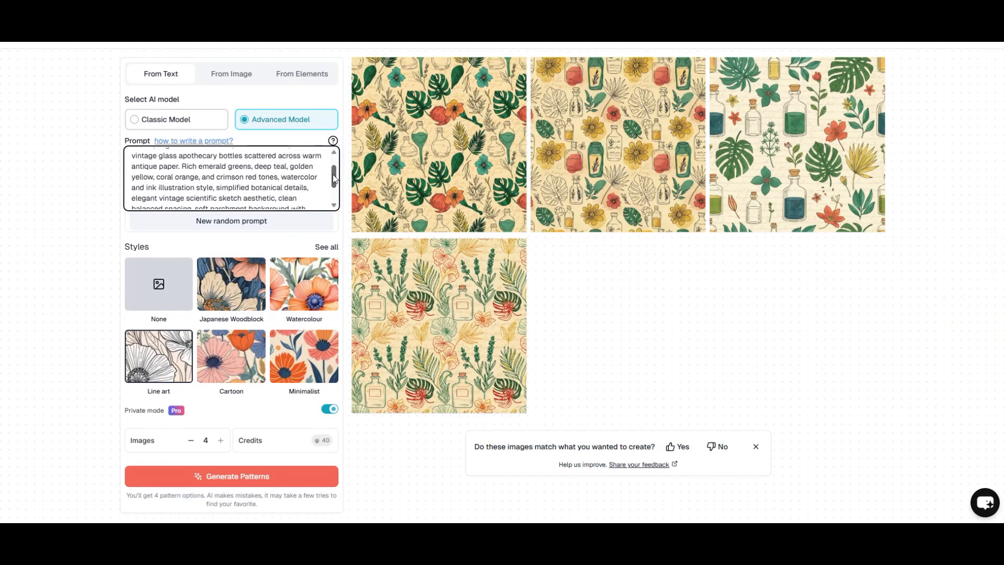
{"action": "scroll", "coordinate": [333, 181], "scroll_direction": "down", "scroll_amount": 3}
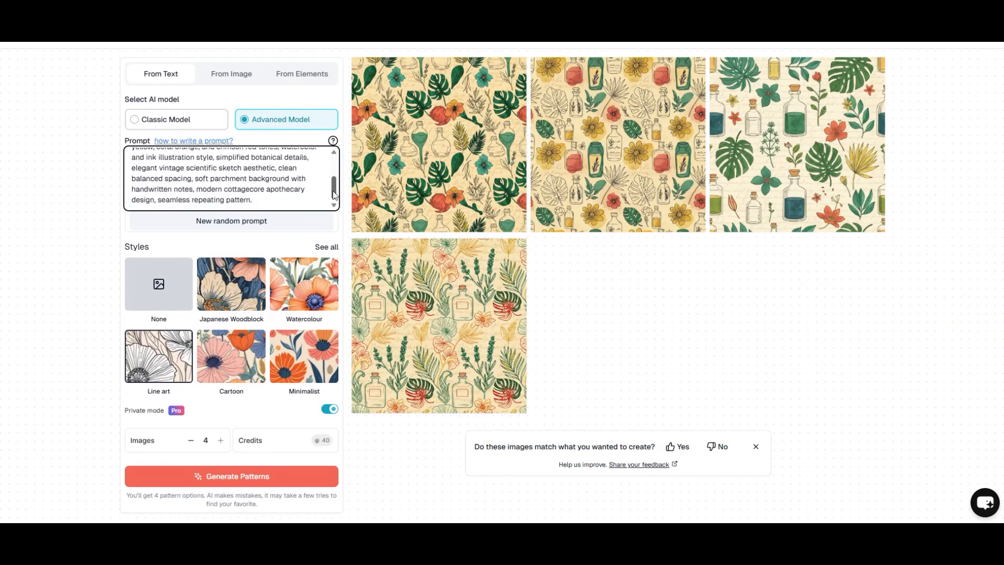
Preview the third tropical apothecary pattern on the phone case at a smaller scale, and set its upscale factor to 4x
{"action": "left_click", "coordinate": [354, 109]}
{"action": "left_click_drag", "start_coordinate": [353, 107], "coordinate": [307, 114]}
{"action": "left_click", "coordinate": [543, 459]}
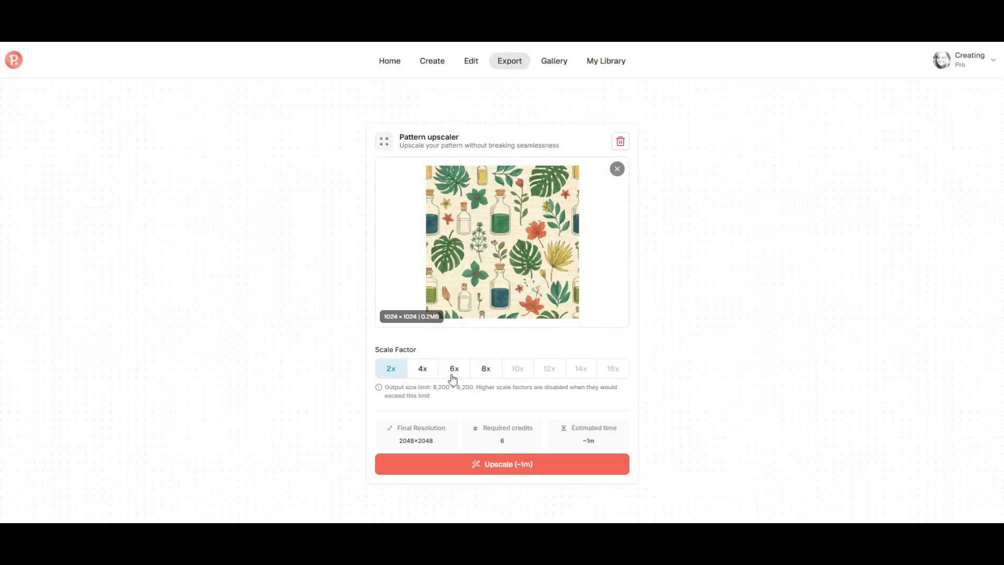
{"action": "left_click", "coordinate": [429, 373]}
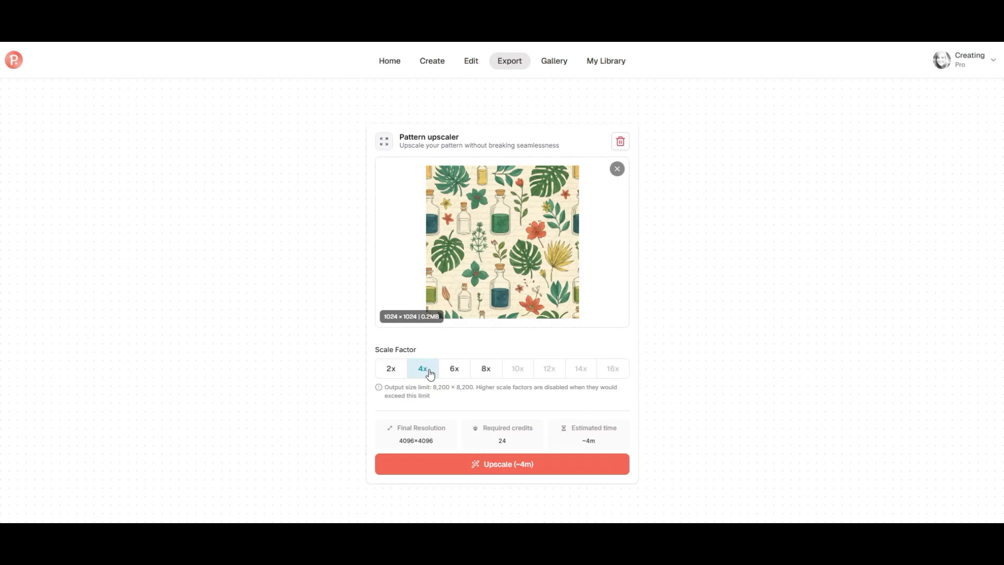